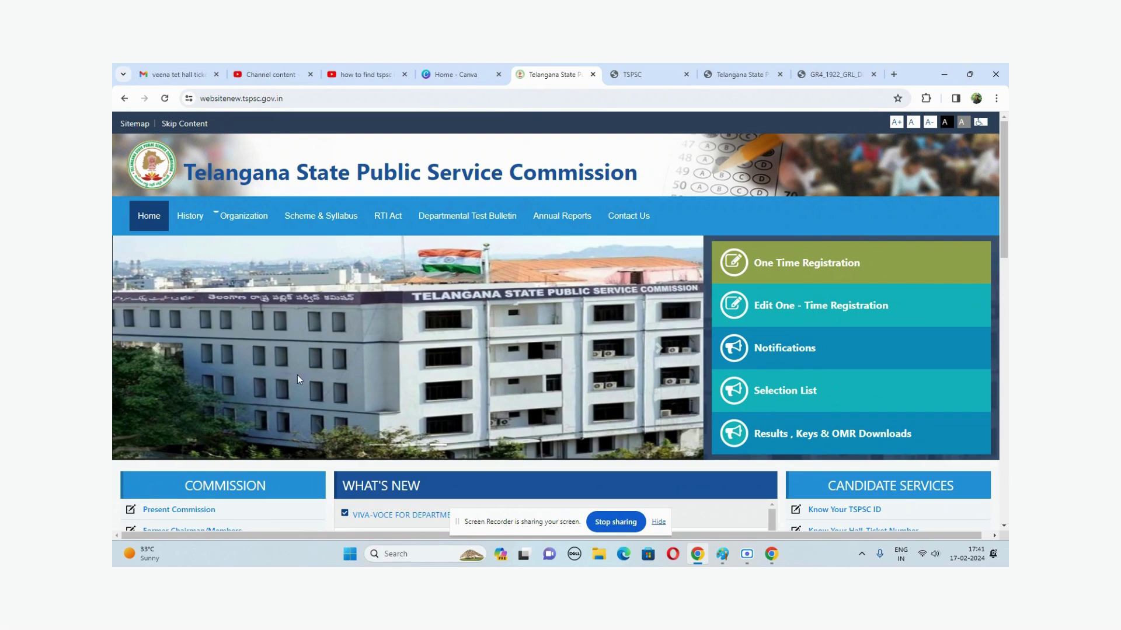
- Scroll the TSPSC home page down to the Commission, What's New and Candidate Services panels
scroll(328, 348, "down", 2)
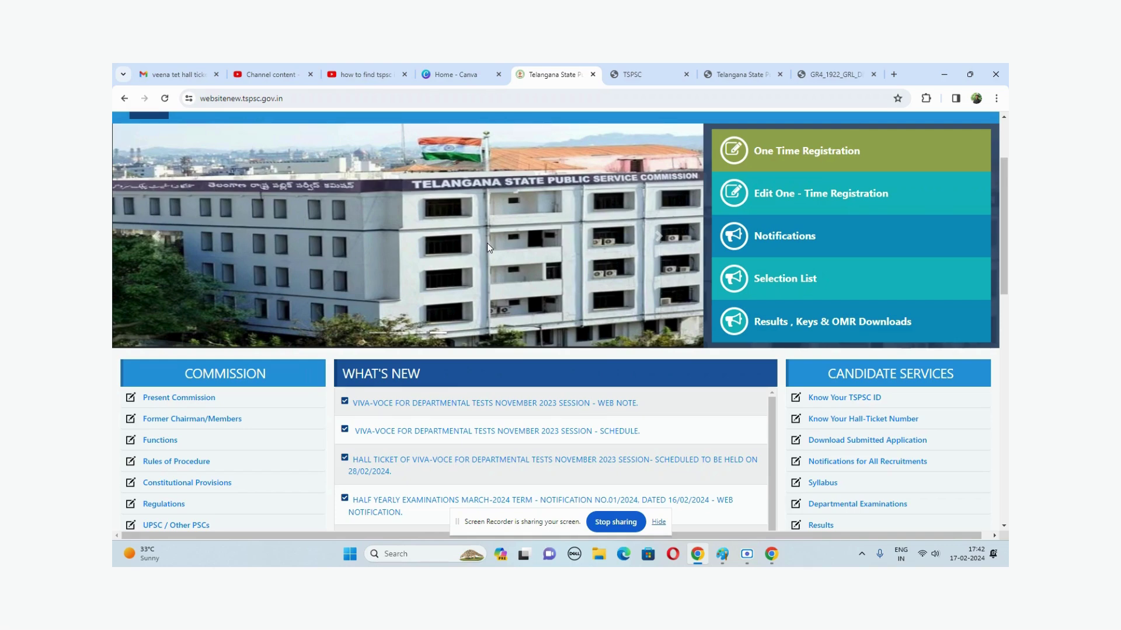
- Scroll further down to reach the older recruitment notices in What's New
scroll(410, 461, "down", 10)
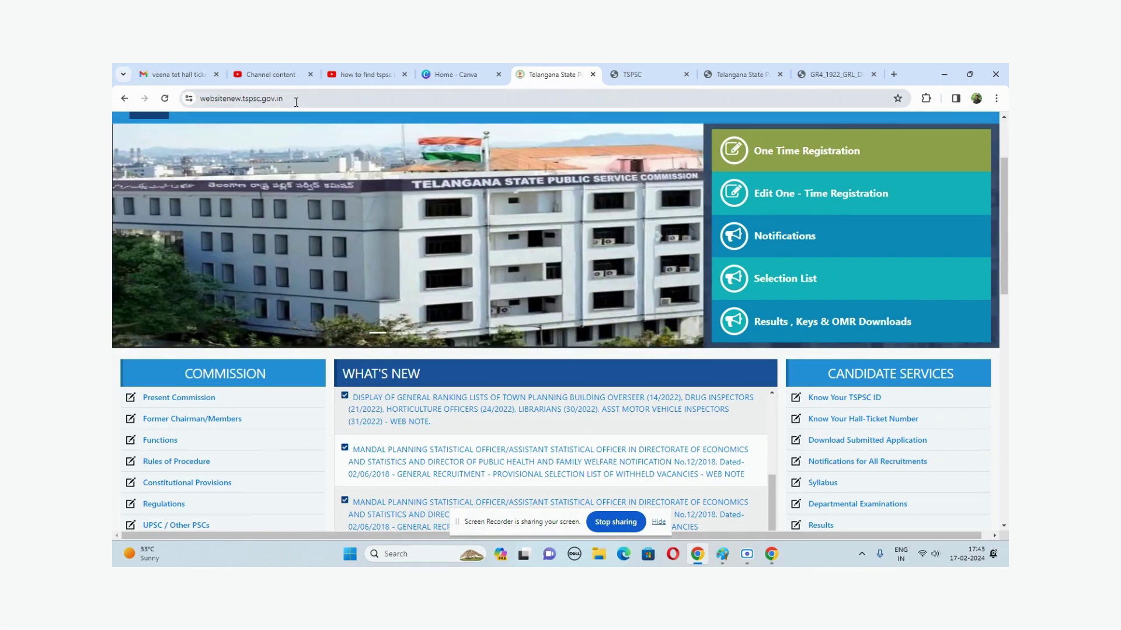
- Go back, then load the tspsc.gov.in portal from the address-bar suggestion
left_click(124, 99)
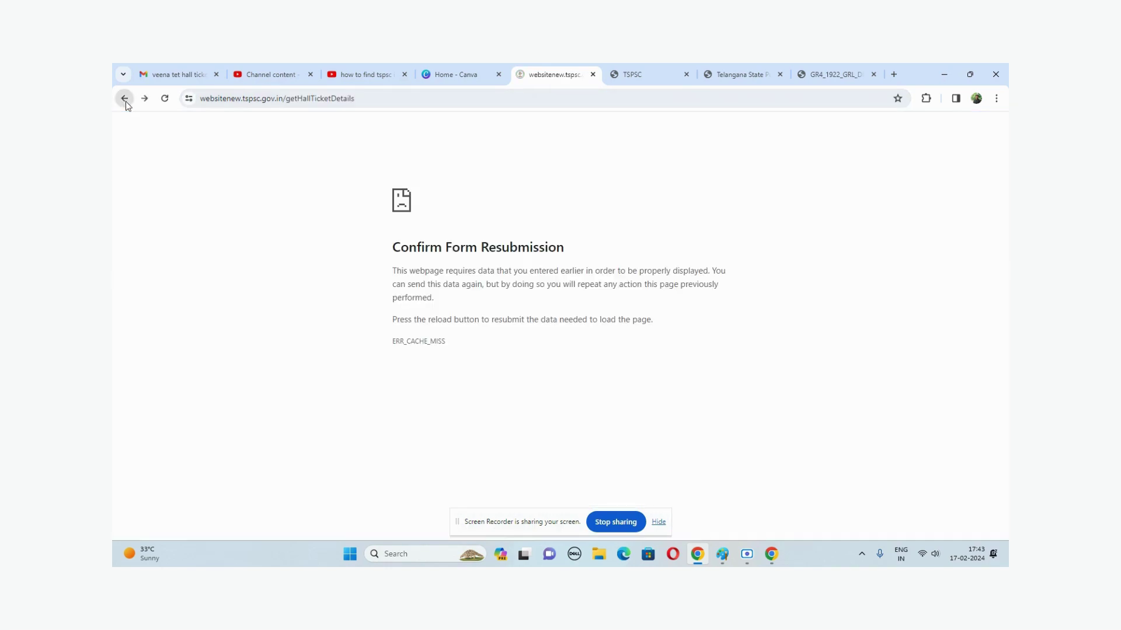
left_click(213, 103)
type("TS")
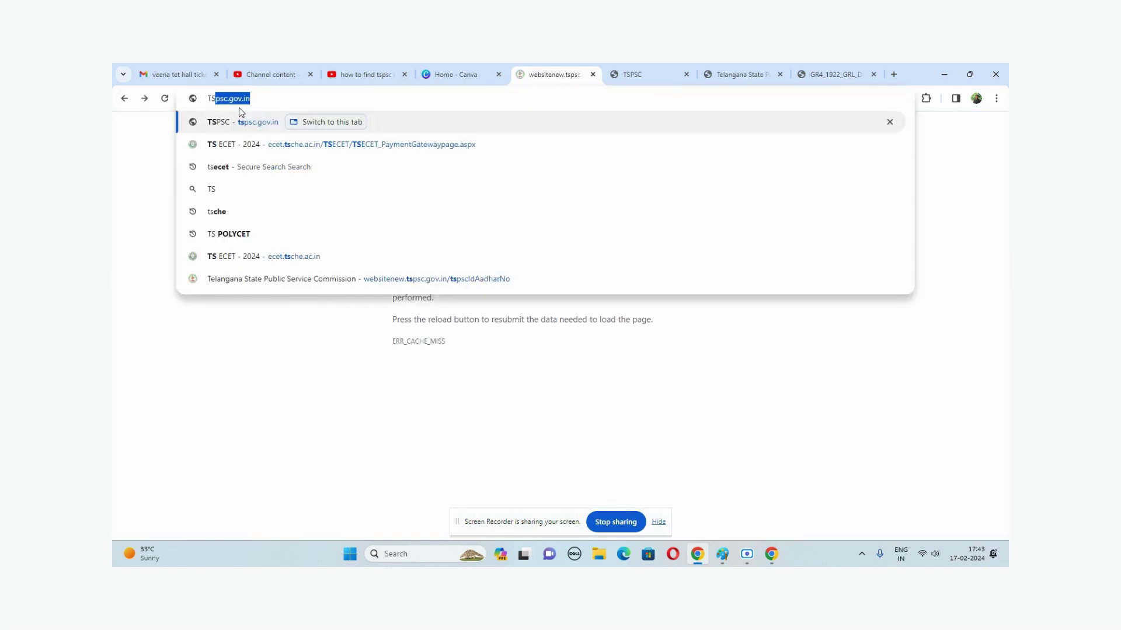
key("Right")
key("Return")
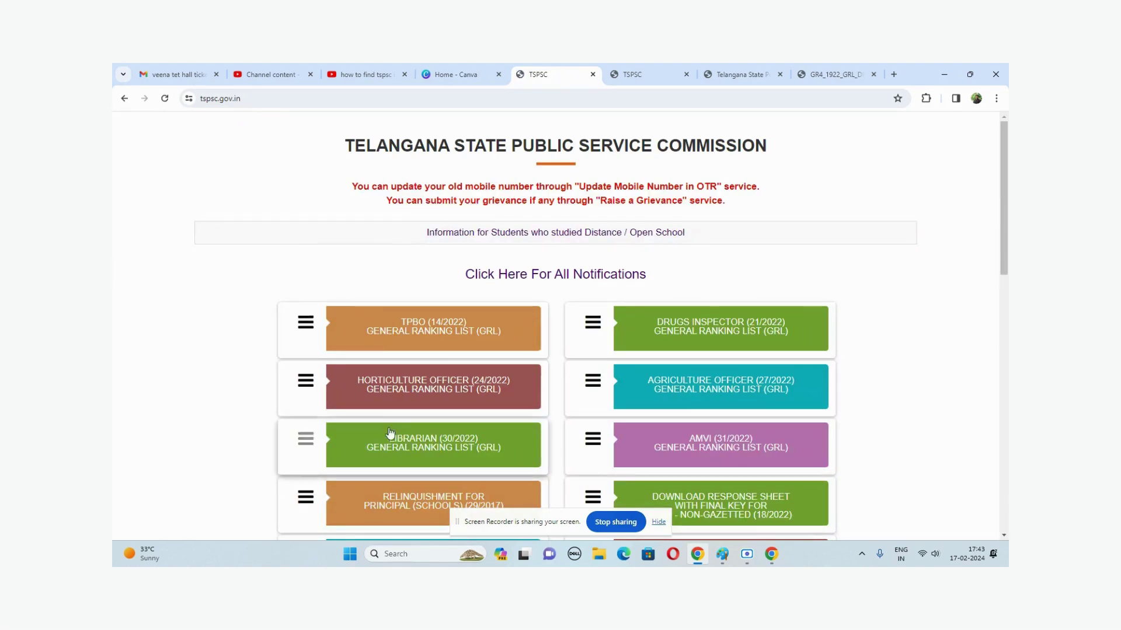
- Open the Direct Recruitment page through 'Click Here For All Notifications'
scroll(407, 415, "down", 7)
scroll(407, 415, "down", 4)
scroll(420, 403, "up", 10)
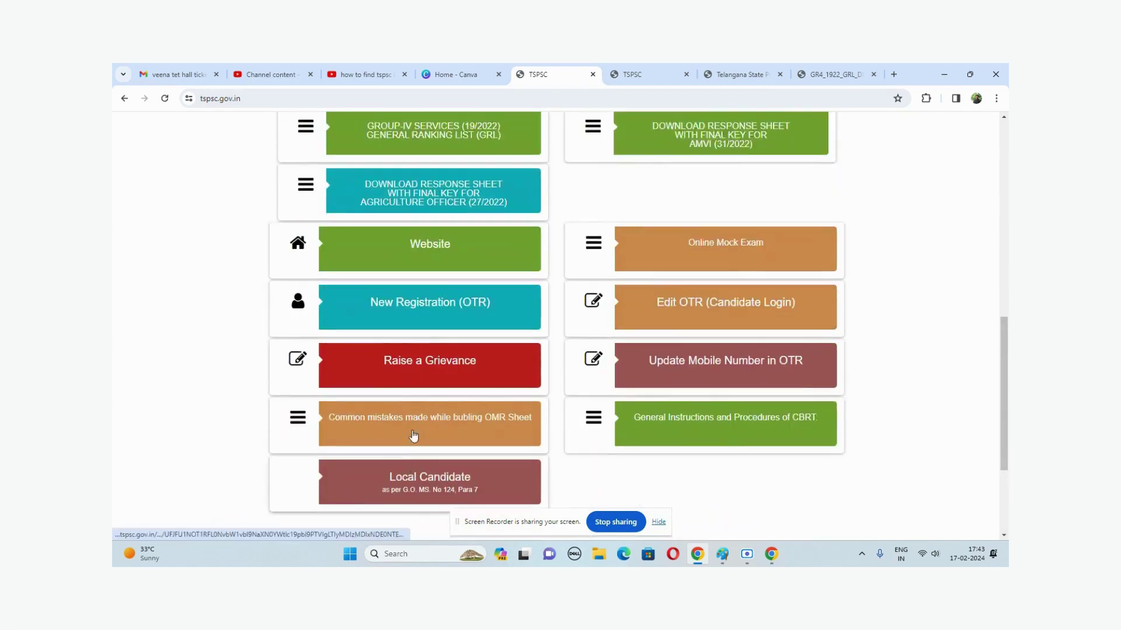
scroll(491, 297, "down", 3)
scroll(500, 310, "up", 3)
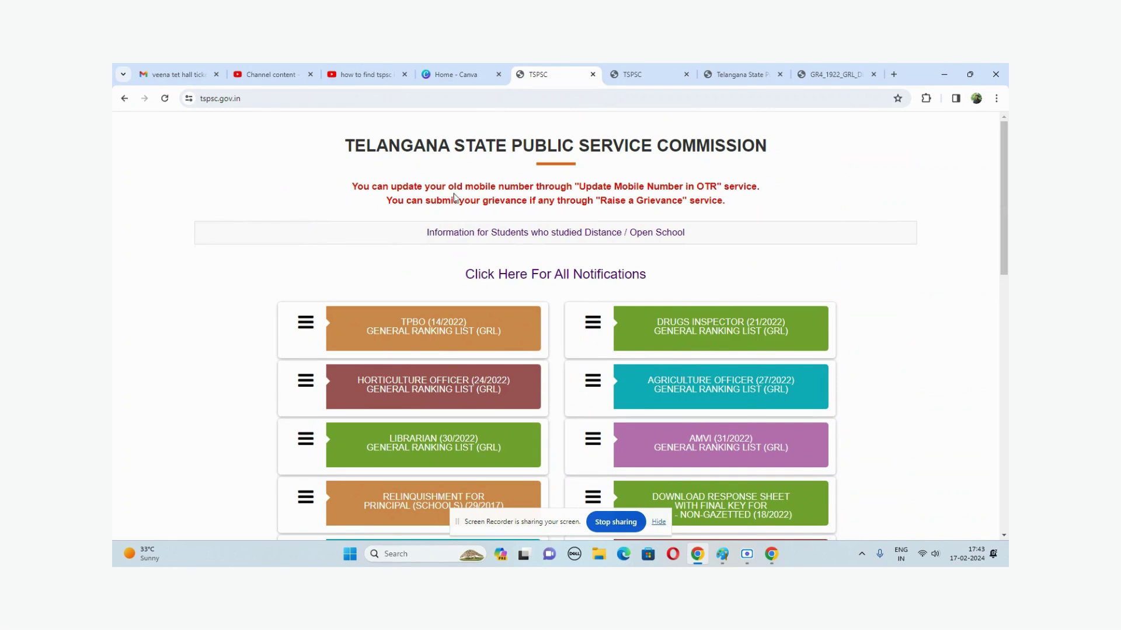
left_click(528, 282)
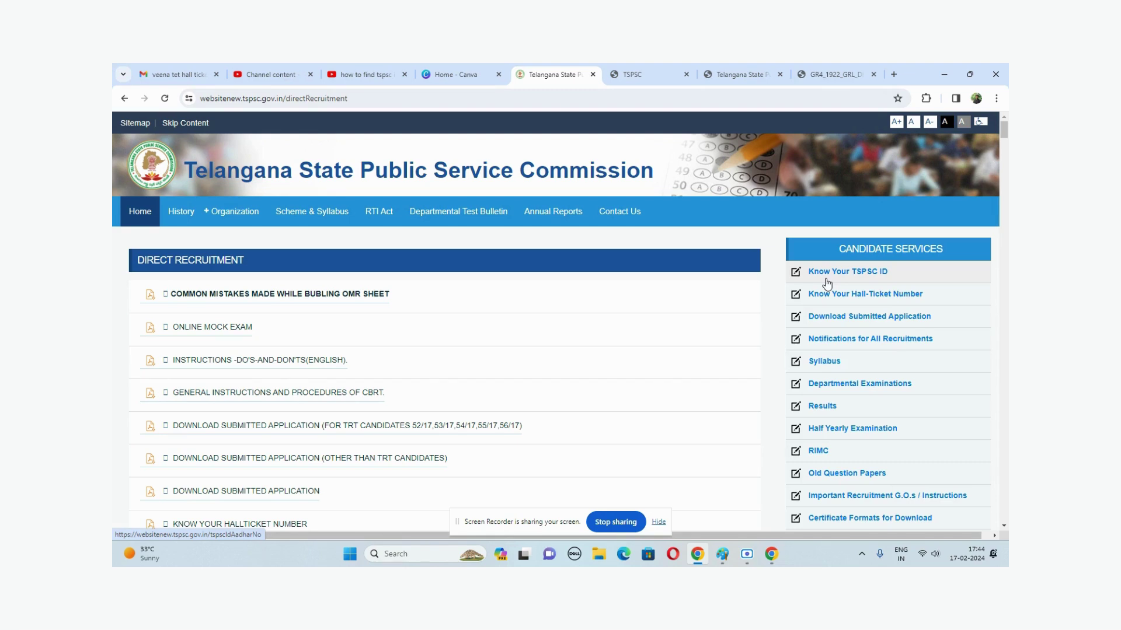
- Open Know Your TSPSC ID under Candidate Services and place the cursor in the Aadhar Number field
left_click(826, 280)
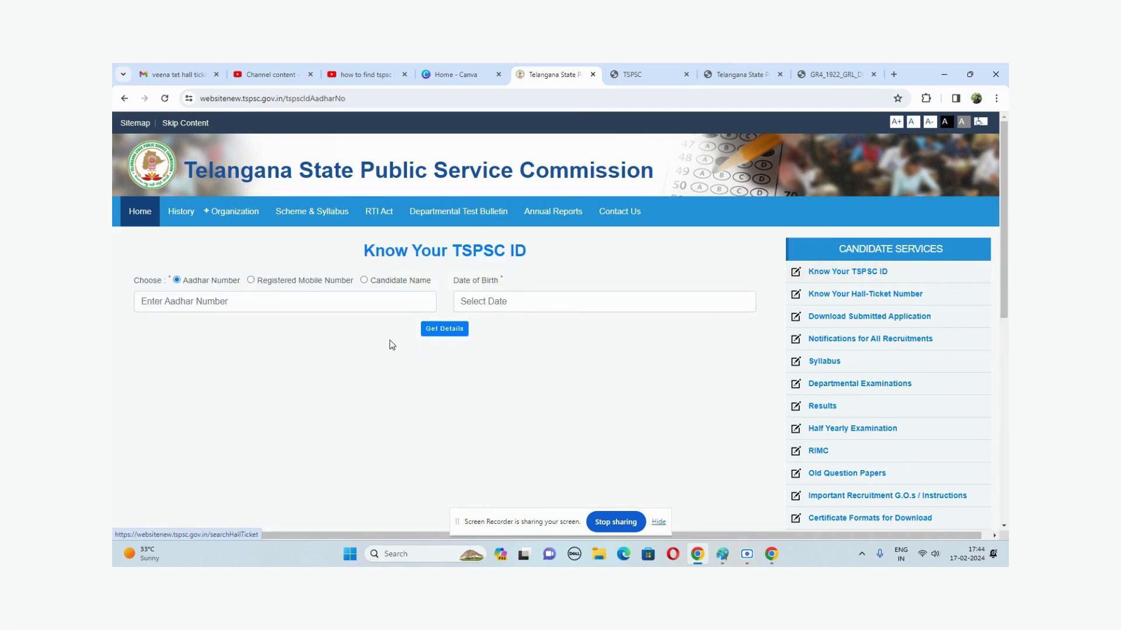
left_click(263, 304)
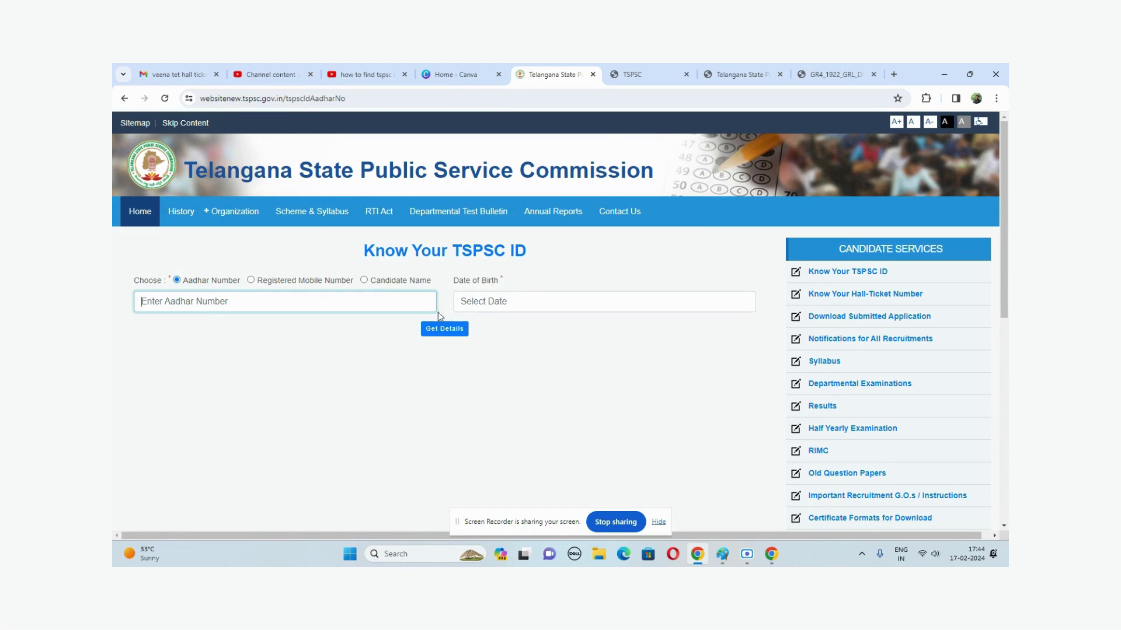
left_click_drag(184, 280, 420, 280)
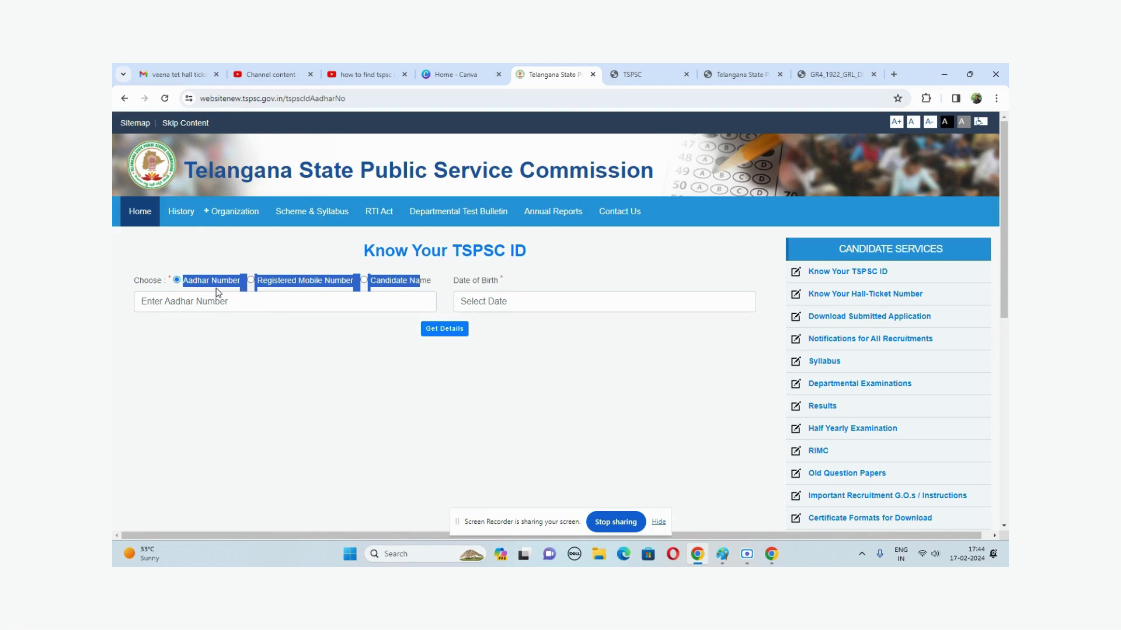
left_click(201, 302)
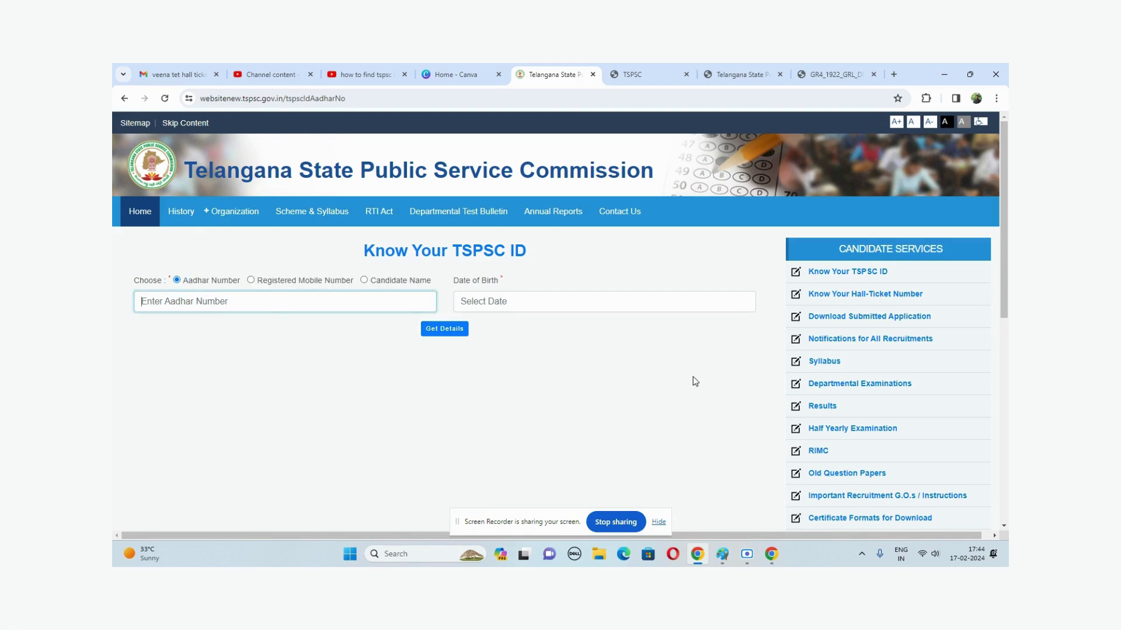
left_click(489, 299)
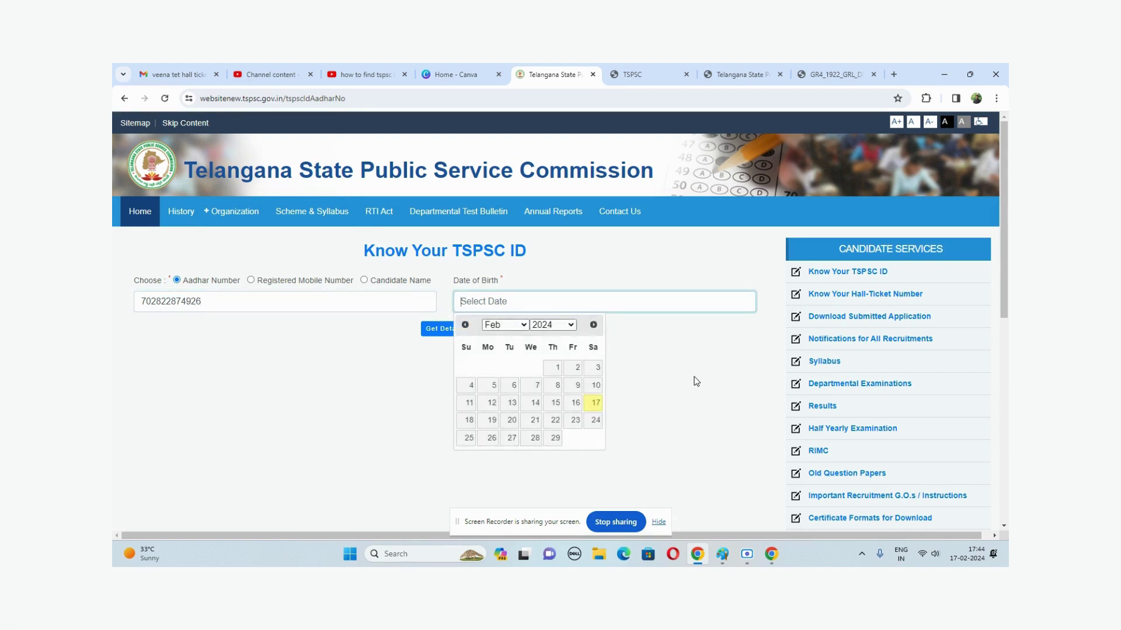
left_click(501, 324)
left_click(497, 360)
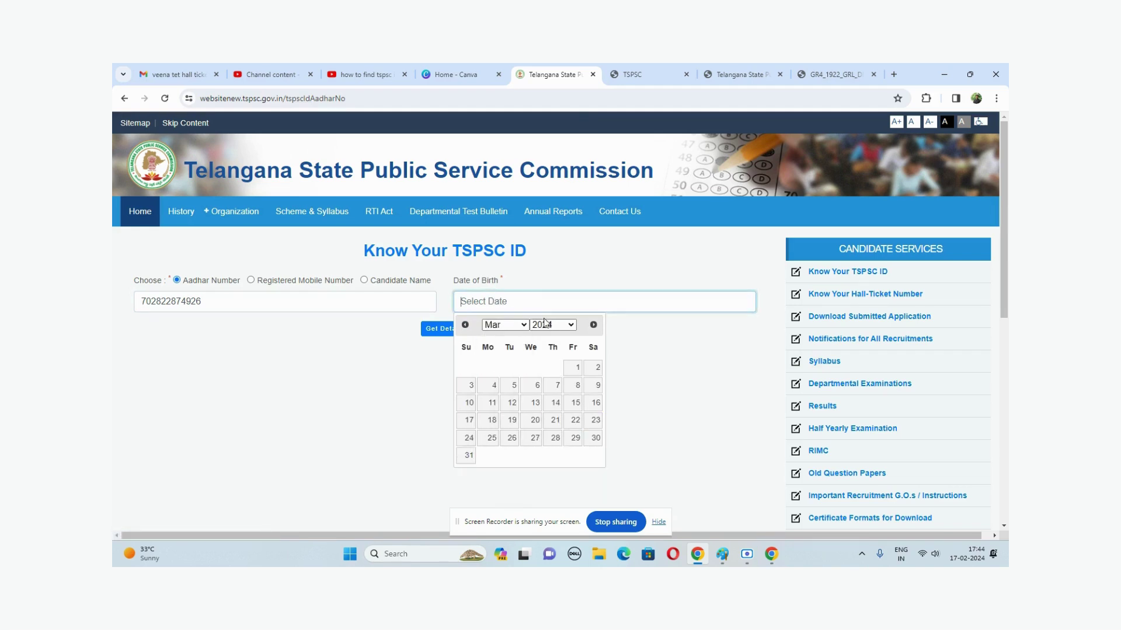
left_click(544, 325)
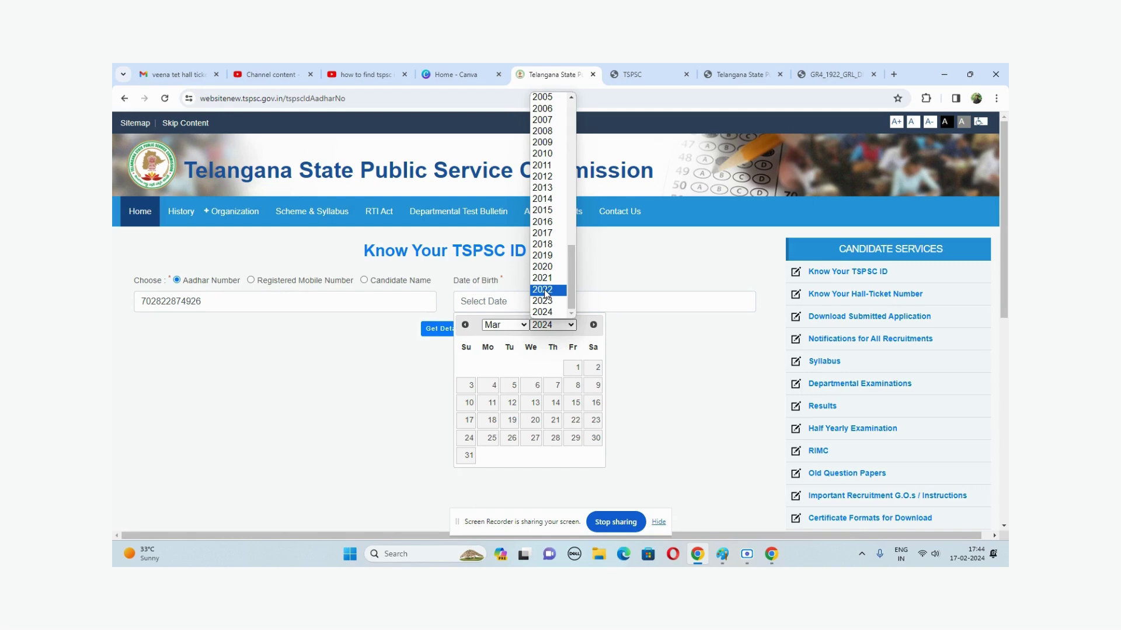
type("1988")
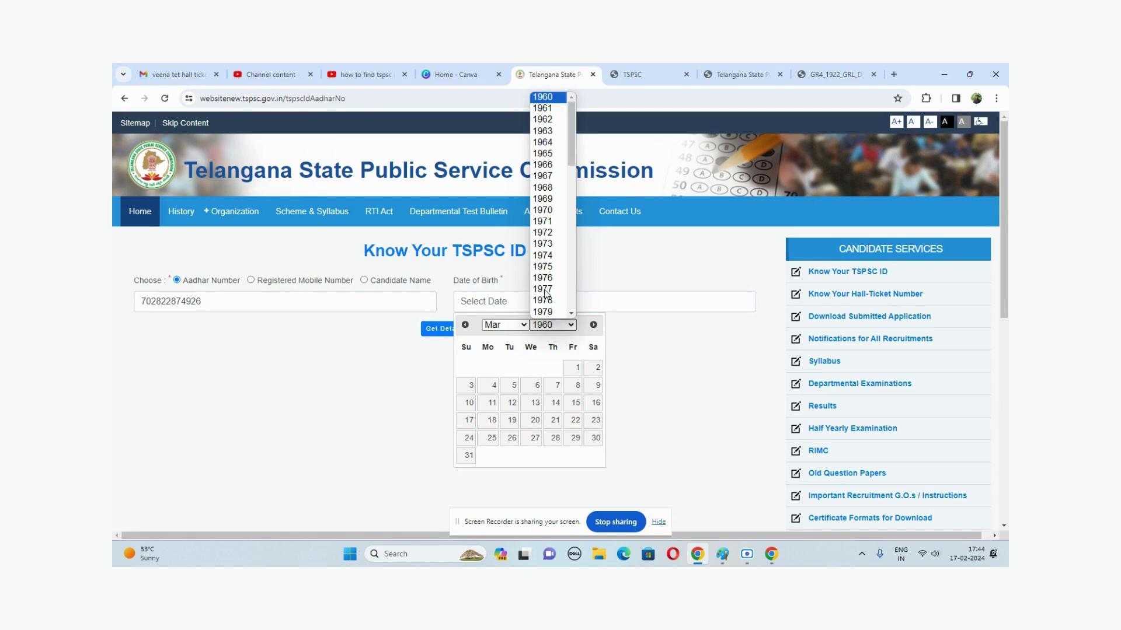
left_click(543, 312)
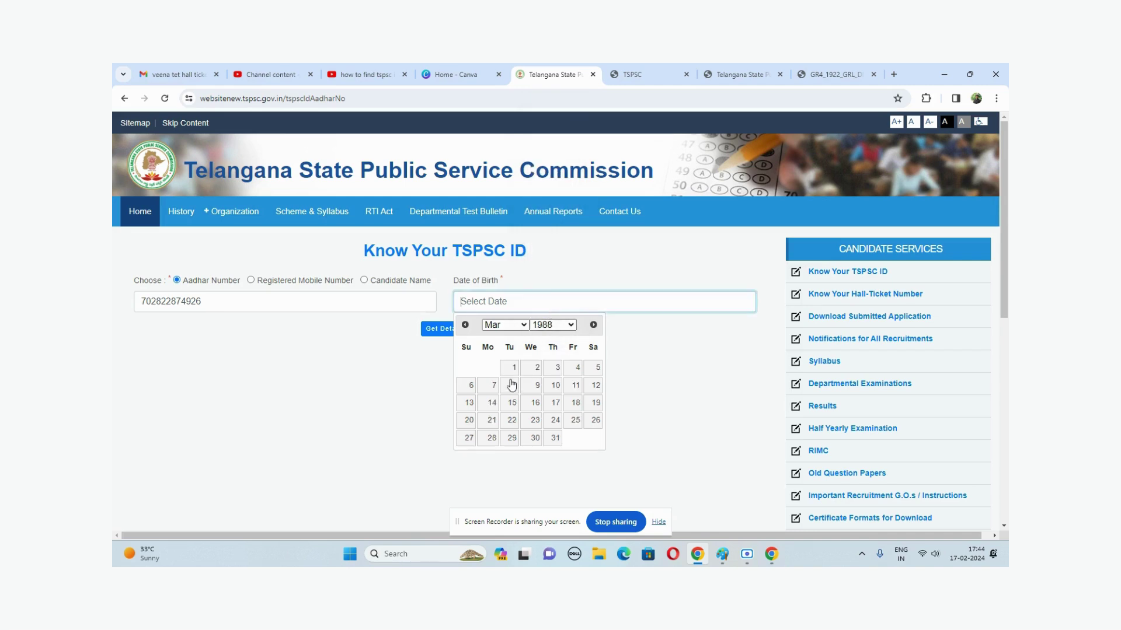
left_click(596, 369)
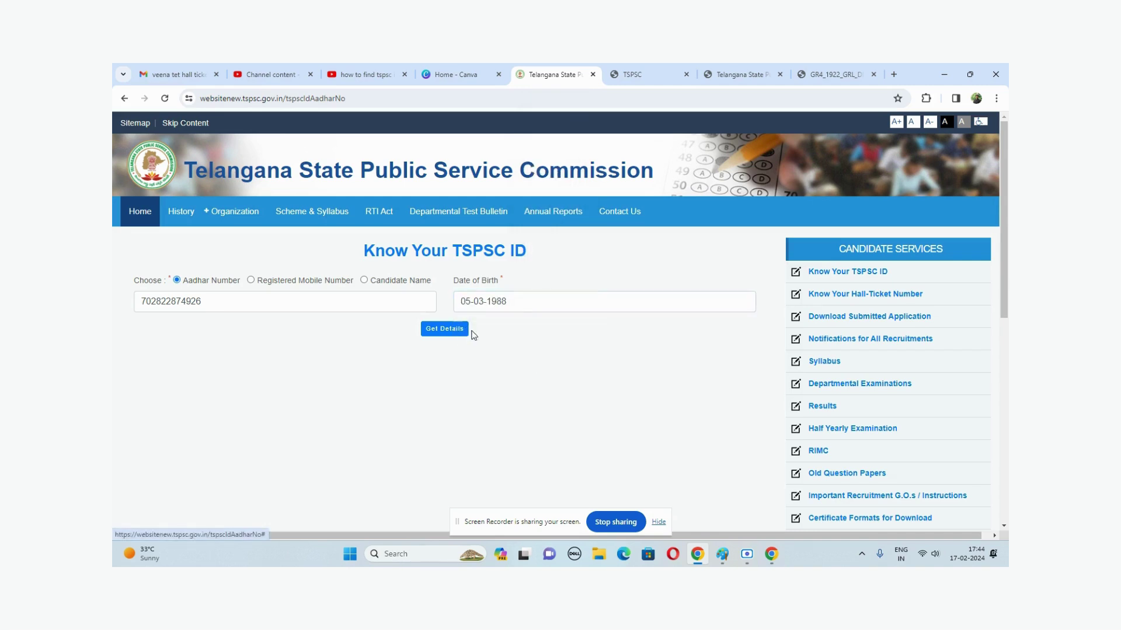
left_click(436, 330)
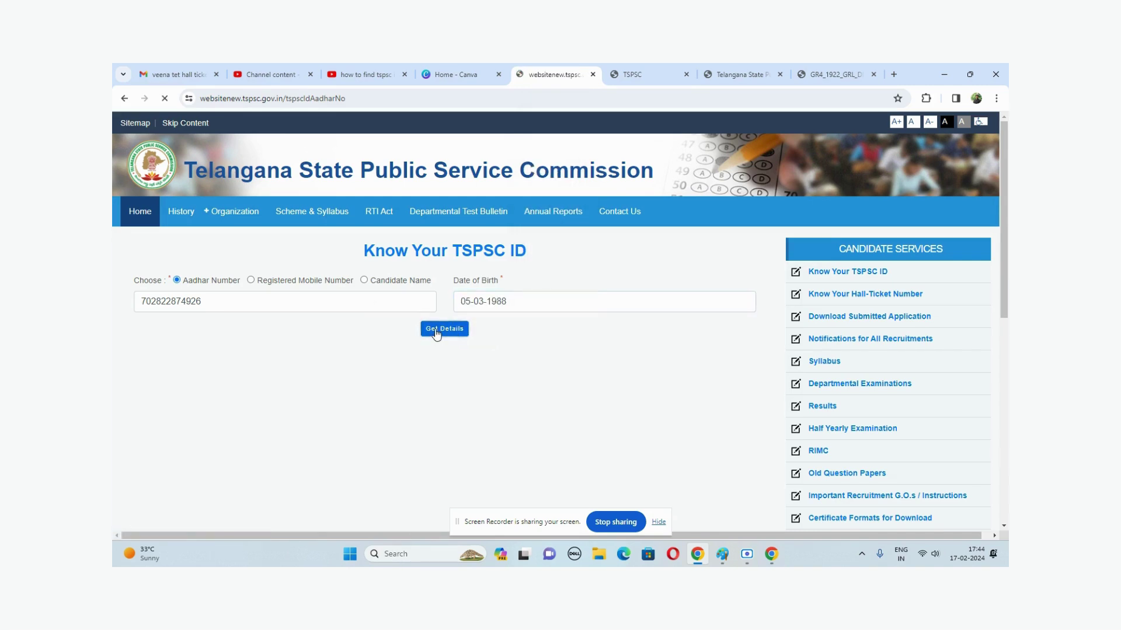
- Highlight the returned TSPSC ID and mother's name, then switch lookup to registered mobile number
left_click_drag(209, 422, 601, 422)
double_click(694, 421)
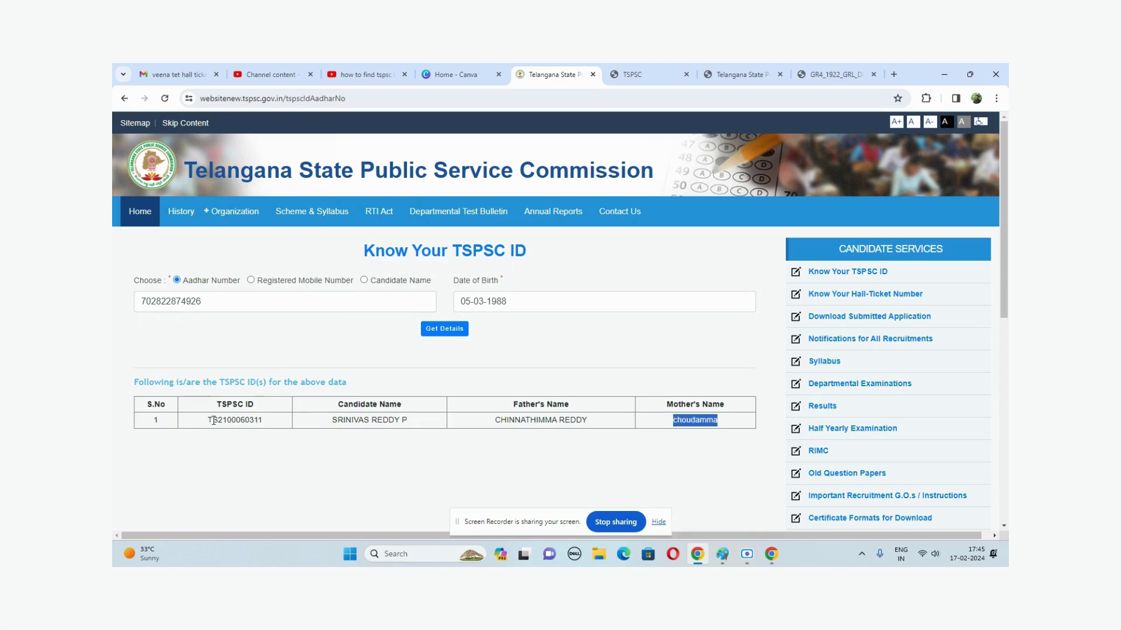
left_click_drag(199, 422, 269, 421)
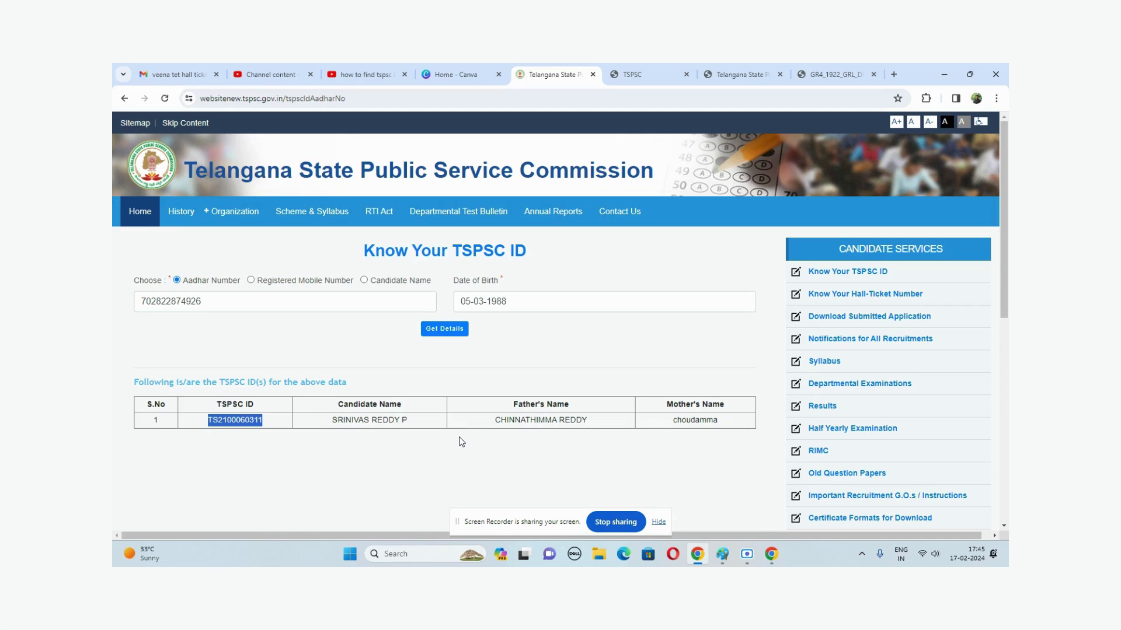
left_click(243, 304)
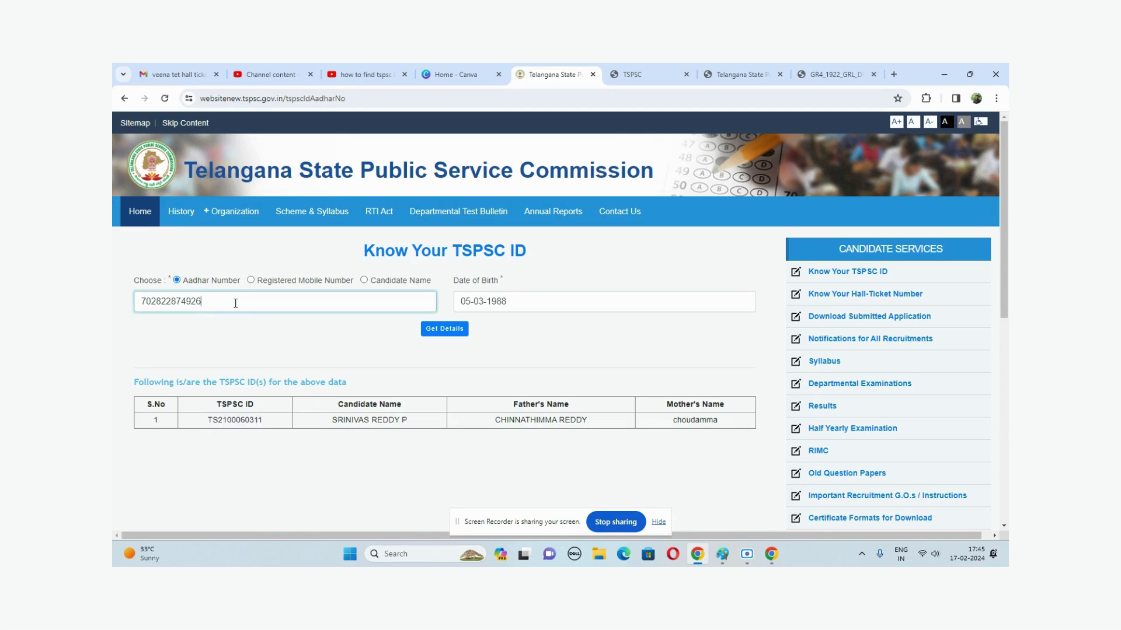
left_click_drag(244, 304, 115, 309)
left_click(252, 281)
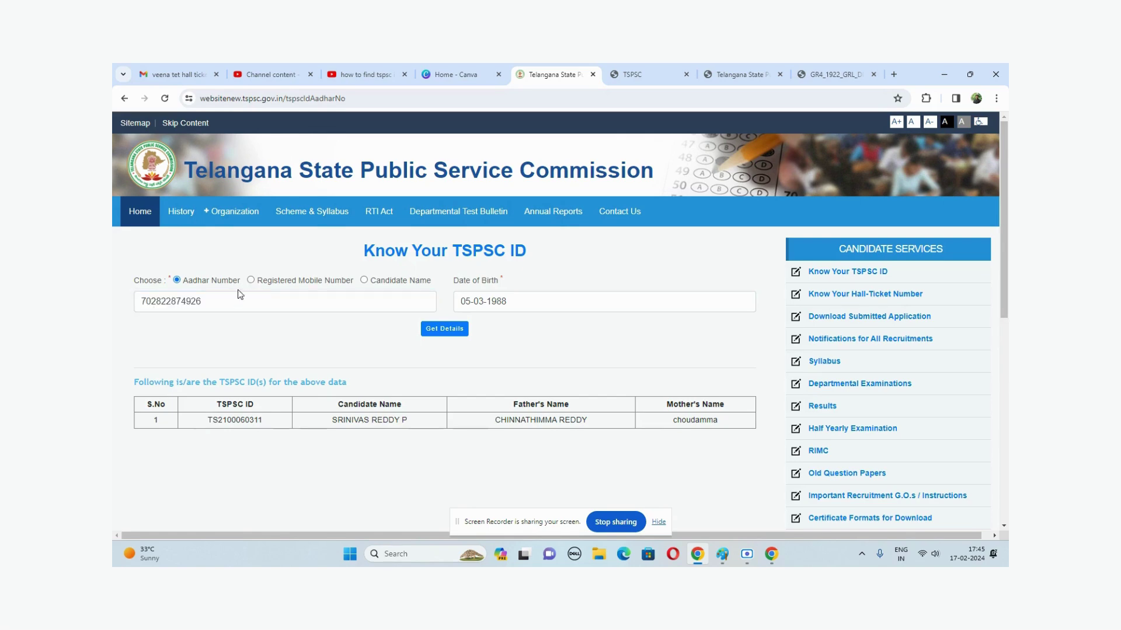
- Enter the candidate's registered mobile number and a March 1988 birth date
left_click(231, 308)
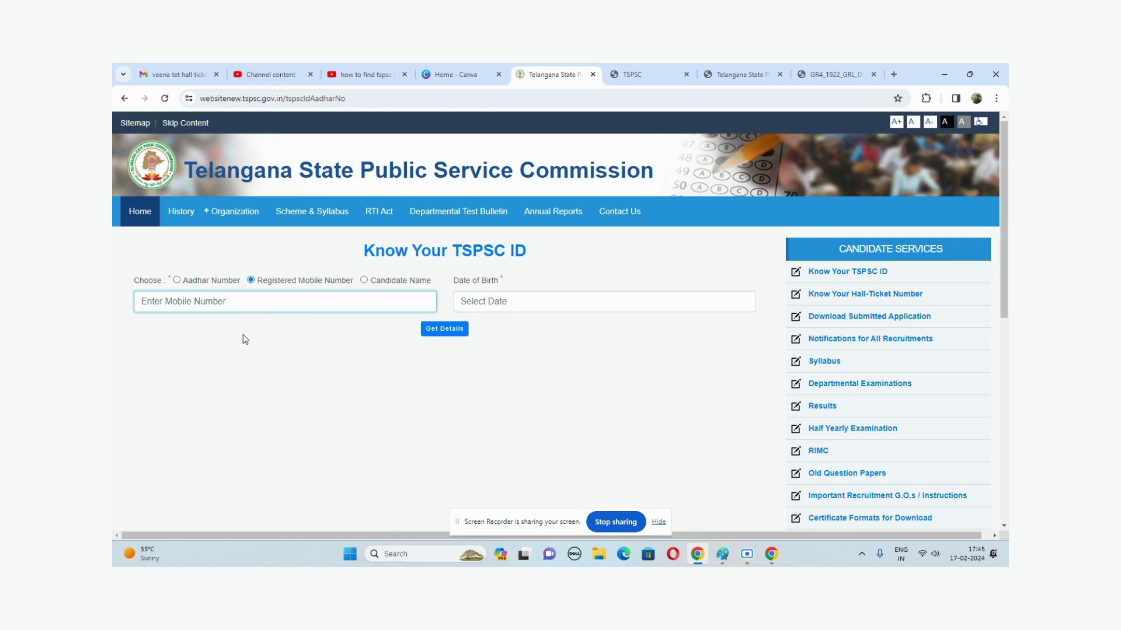
key("Tab")
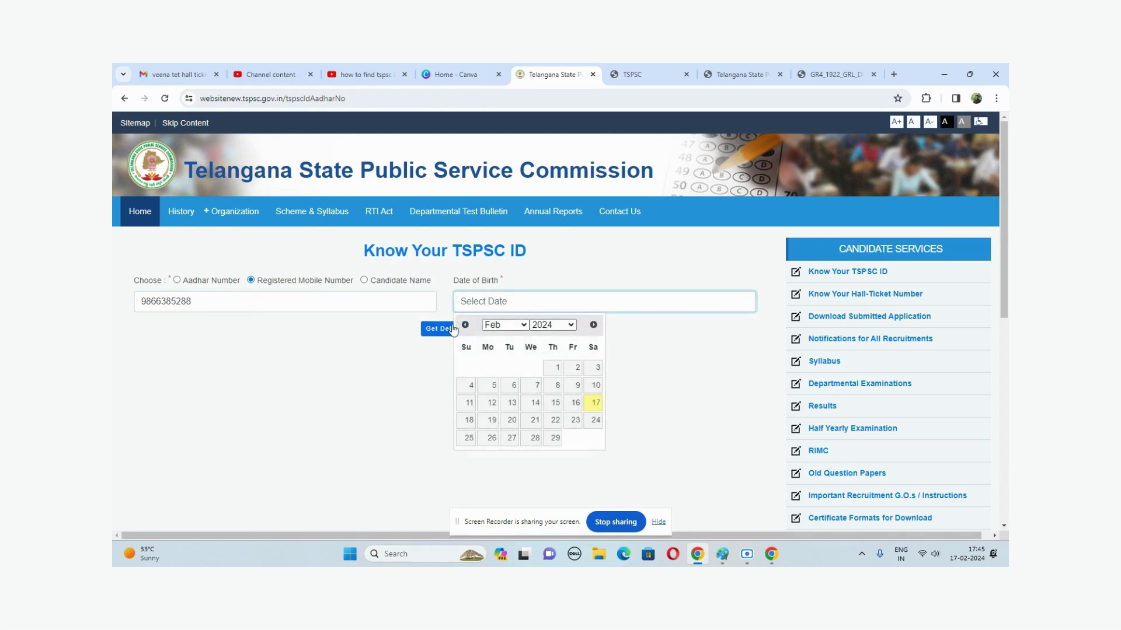
left_click(501, 325)
left_click(503, 362)
left_click(552, 325)
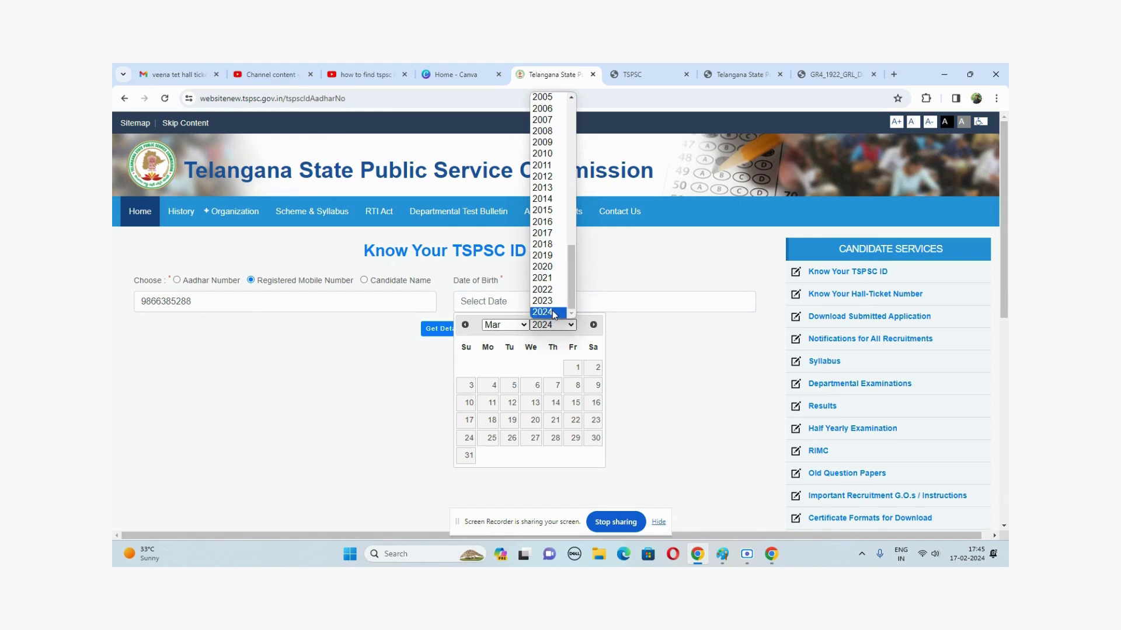
scroll(552, 310, "up", 7)
left_click(552, 311)
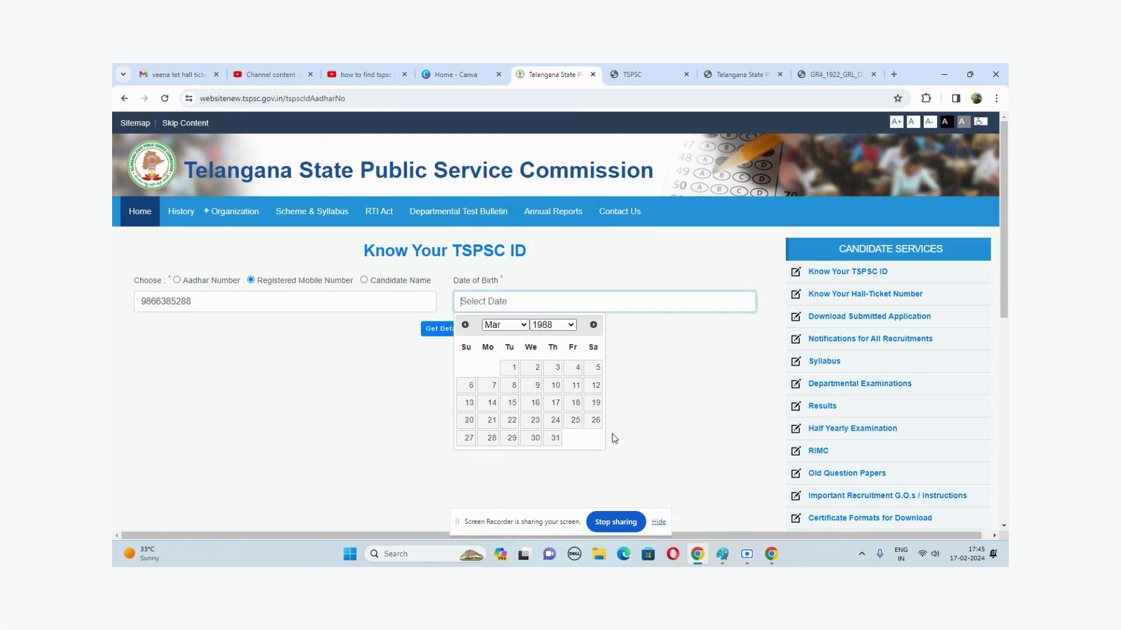
left_click(596, 384)
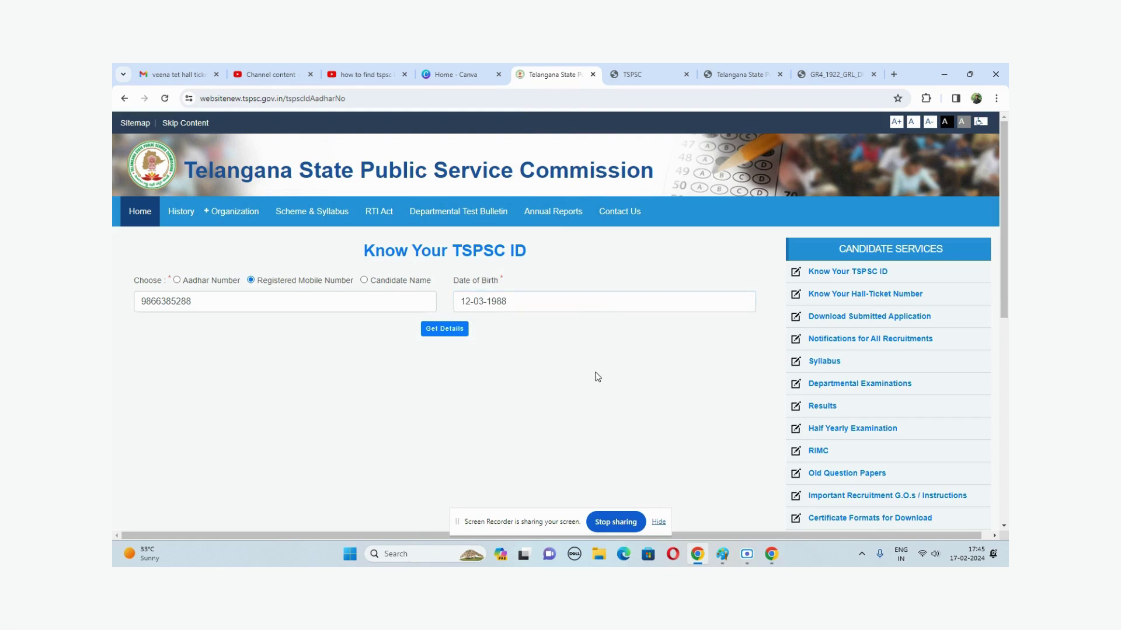
- Correct the birth day to the 5th, fetch the TSPSC ID, and switch to candidate-name search
left_click(480, 301)
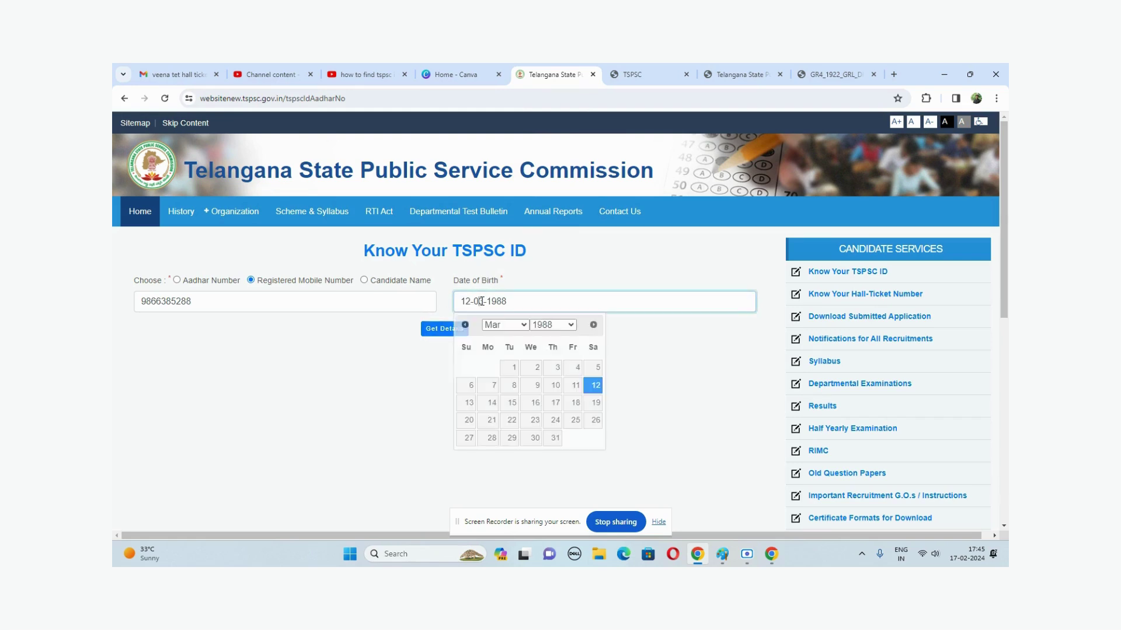
left_click(595, 367)
left_click(455, 330)
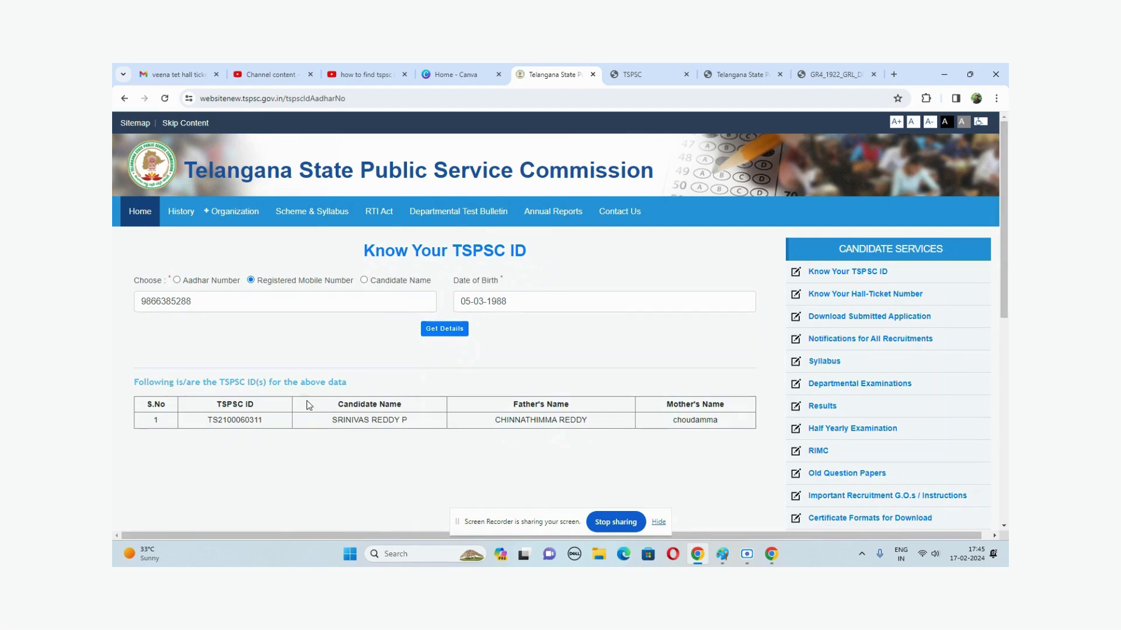
left_click(349, 280)
left_click(363, 280)
left_click(245, 301)
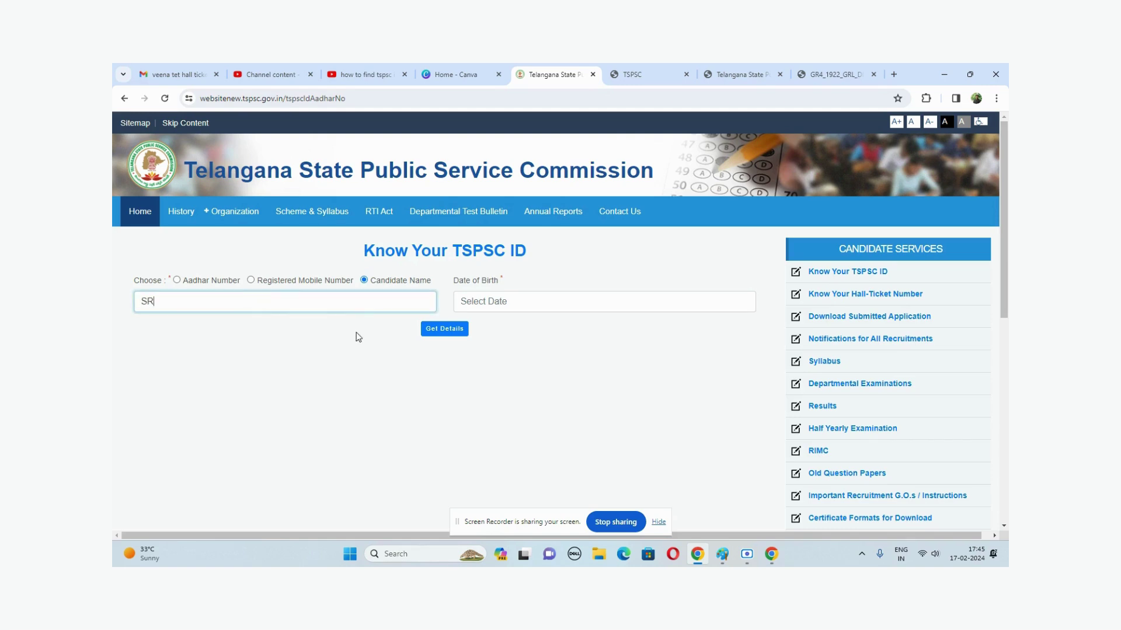
key("Tab")
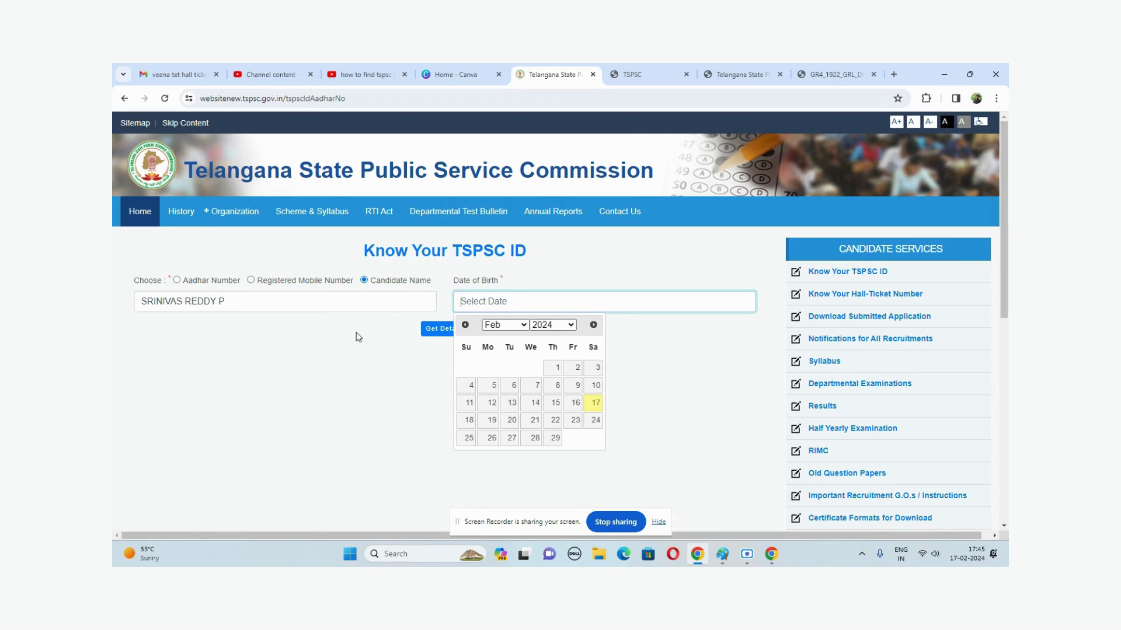
left_click(513, 325)
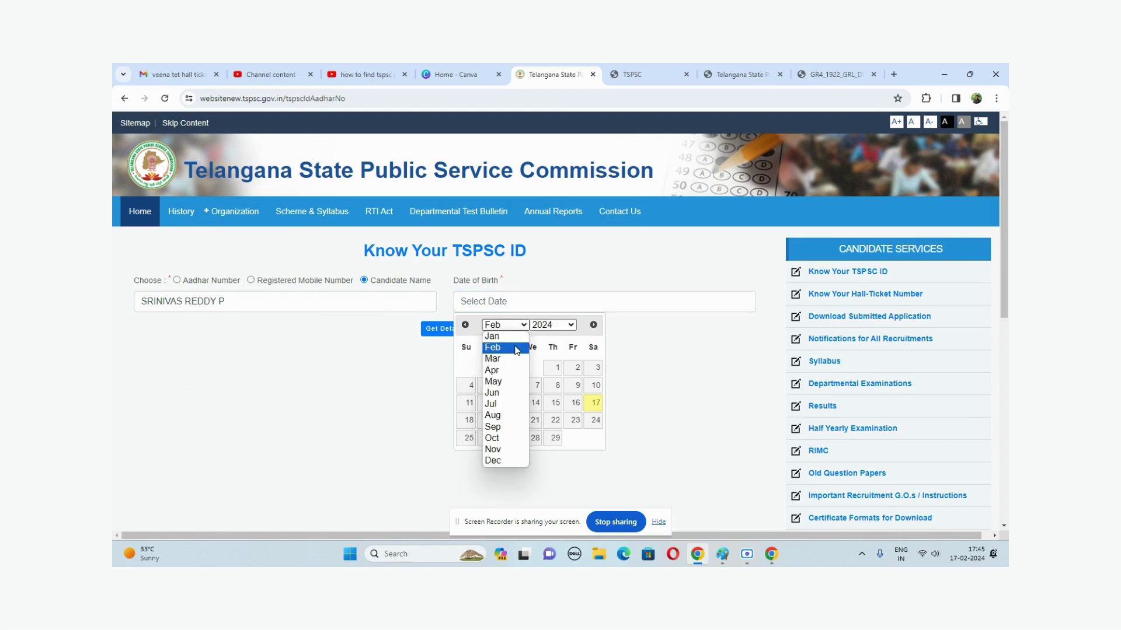
left_click(503, 360)
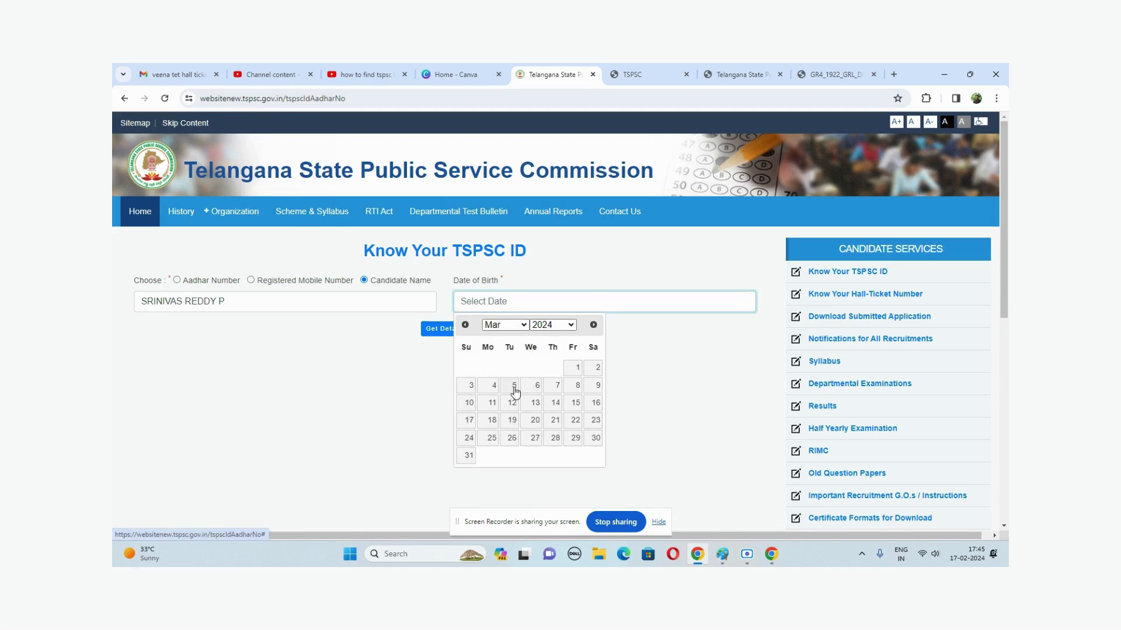
left_click(547, 326)
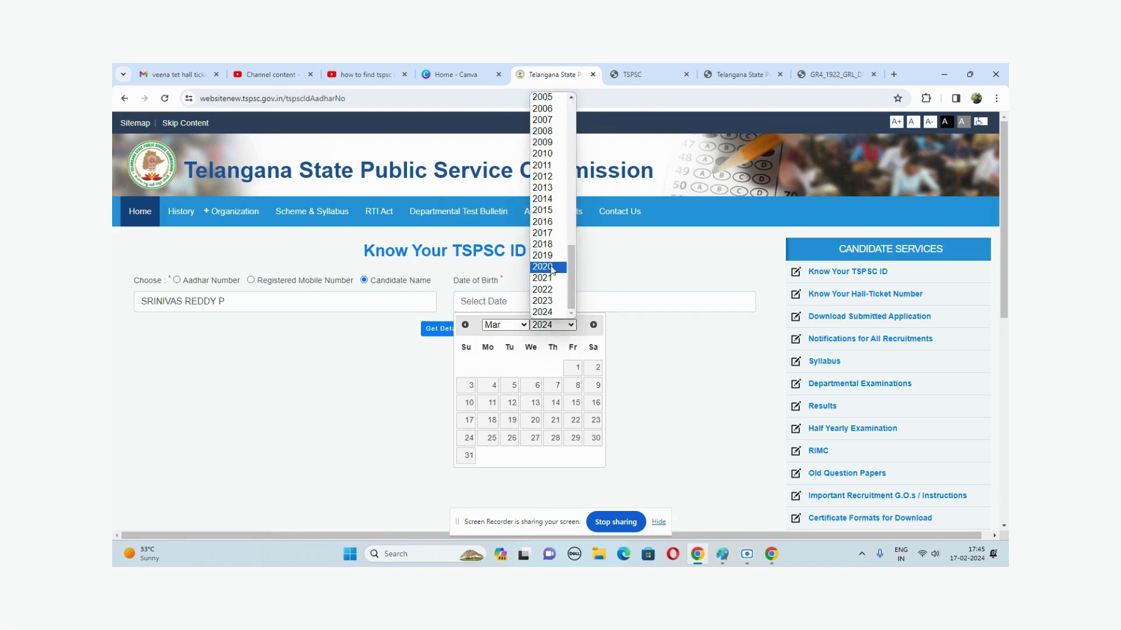
scroll(551, 270, "up", 10)
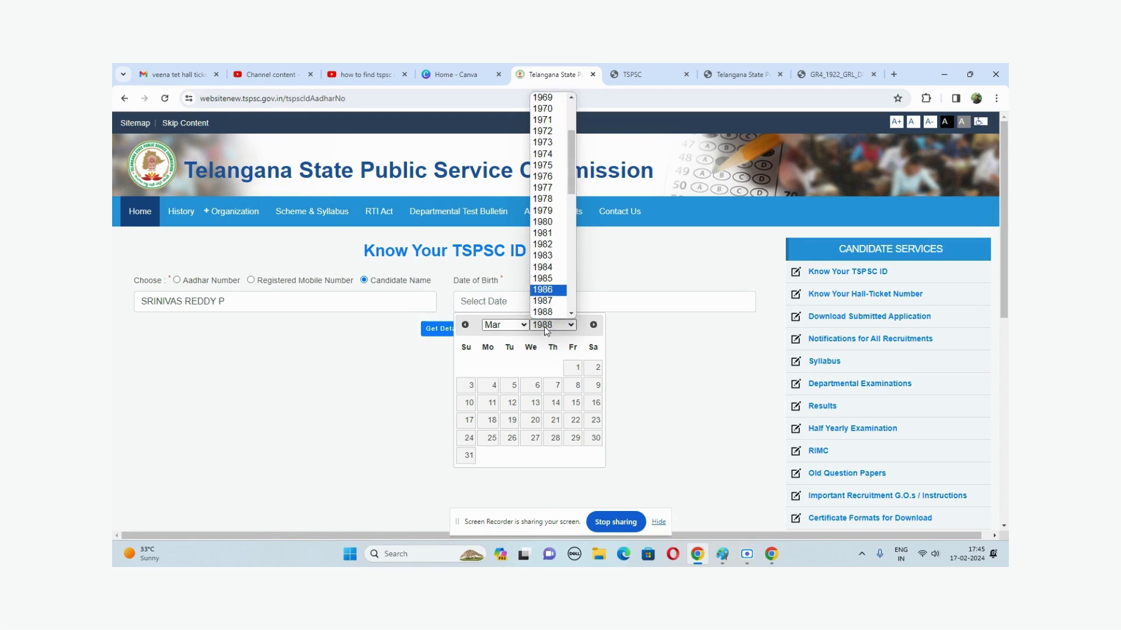
left_click(543, 312)
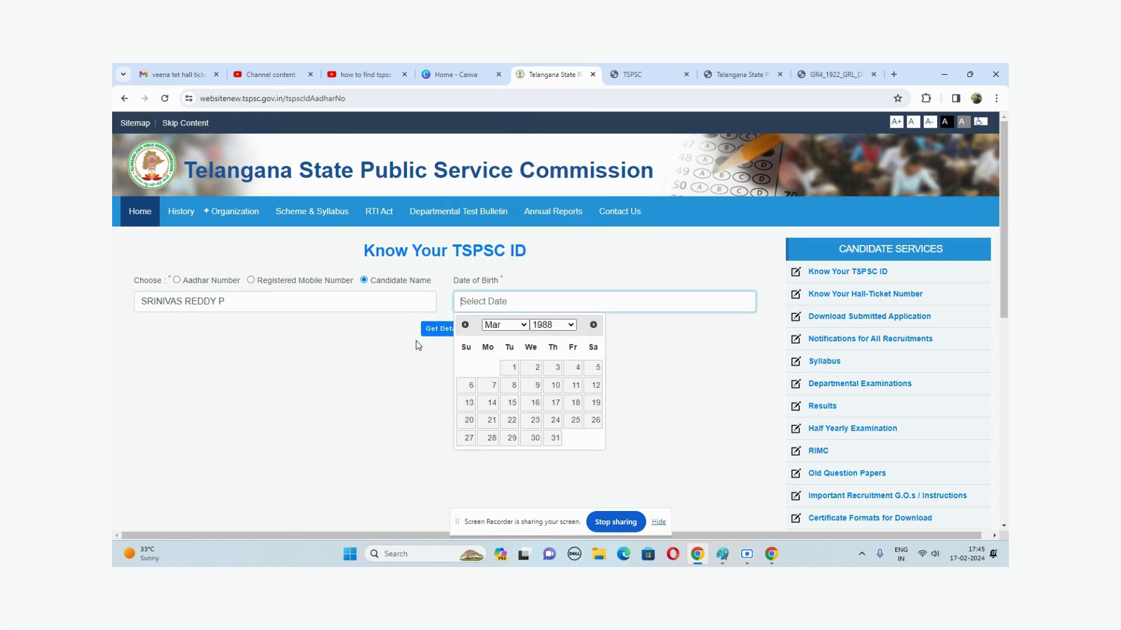
left_click(593, 370)
left_click(445, 329)
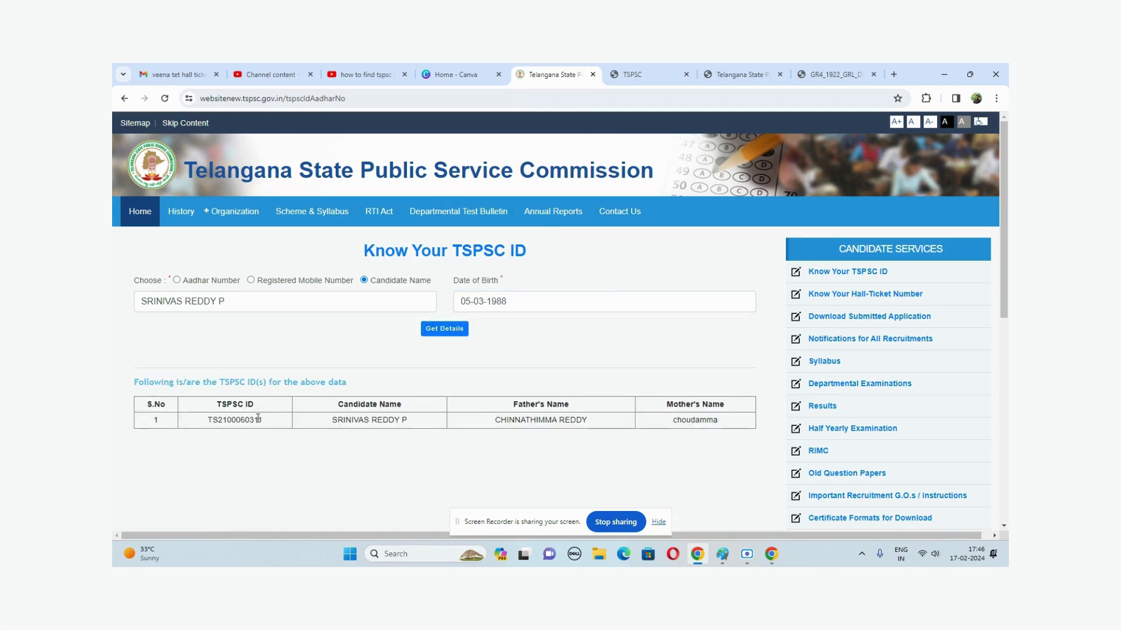
left_click_drag(267, 425, 207, 425)
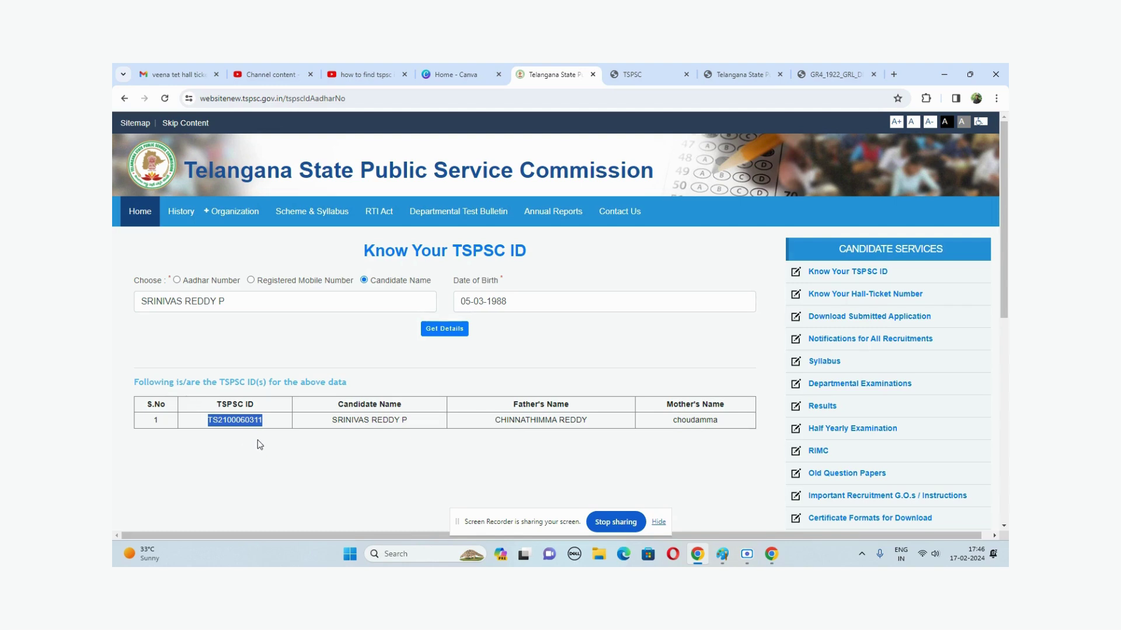
- Launch Notepad from the Run prompt for the TSPSC ID, then return to the website
key("super+r")
type("NO")
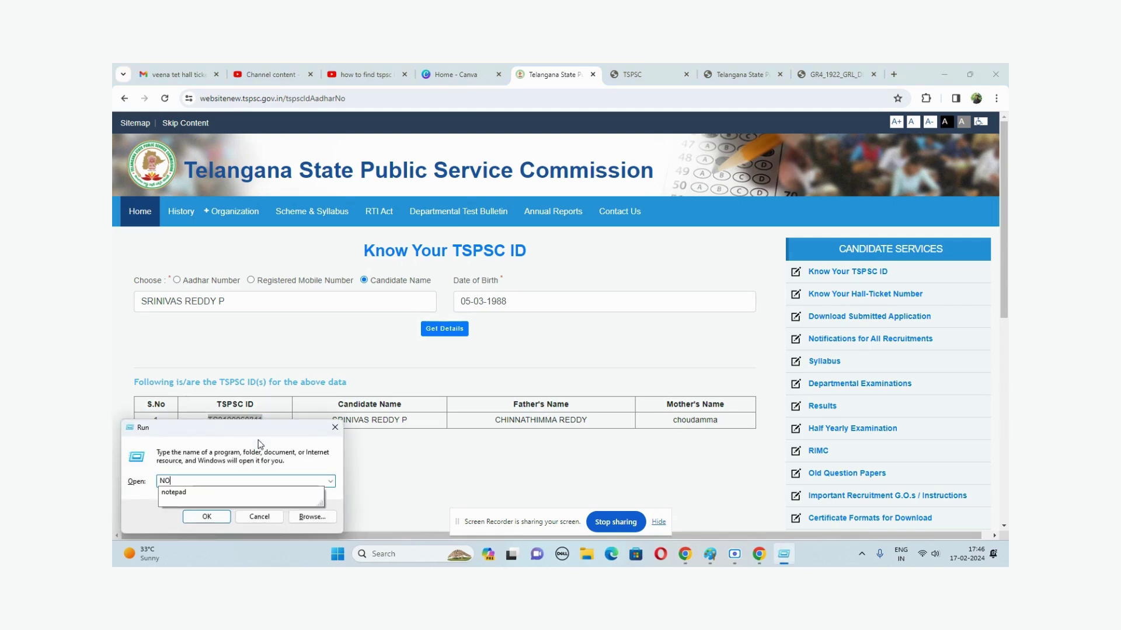
type("TPAD")
key("BackSpace")
key("BackSpace")
key("Down")
key("Return")
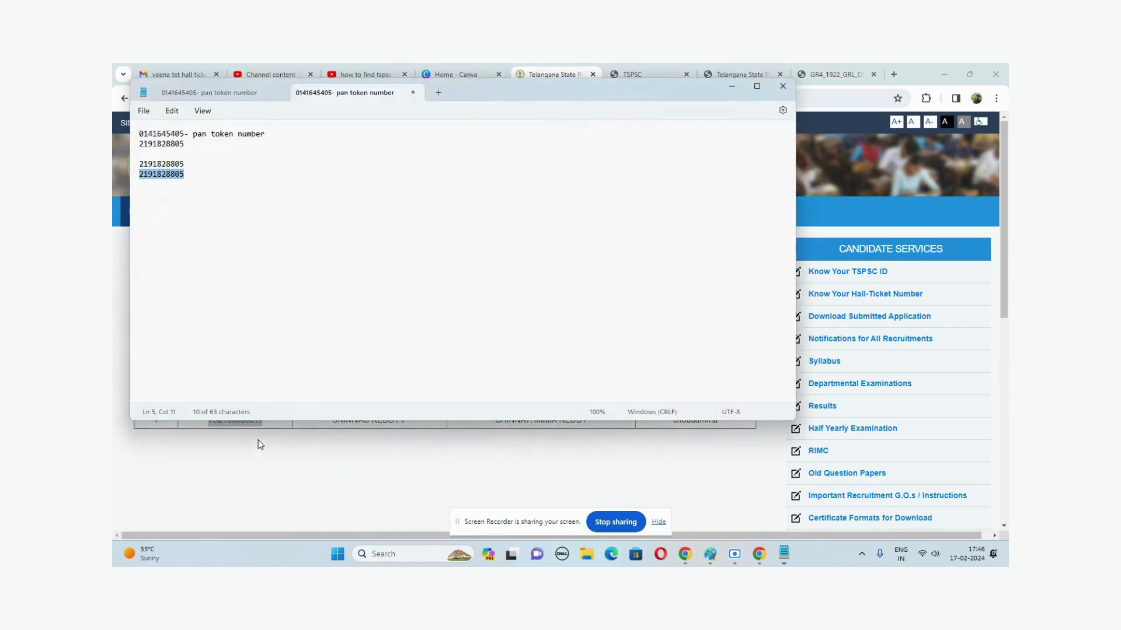
left_click(259, 445)
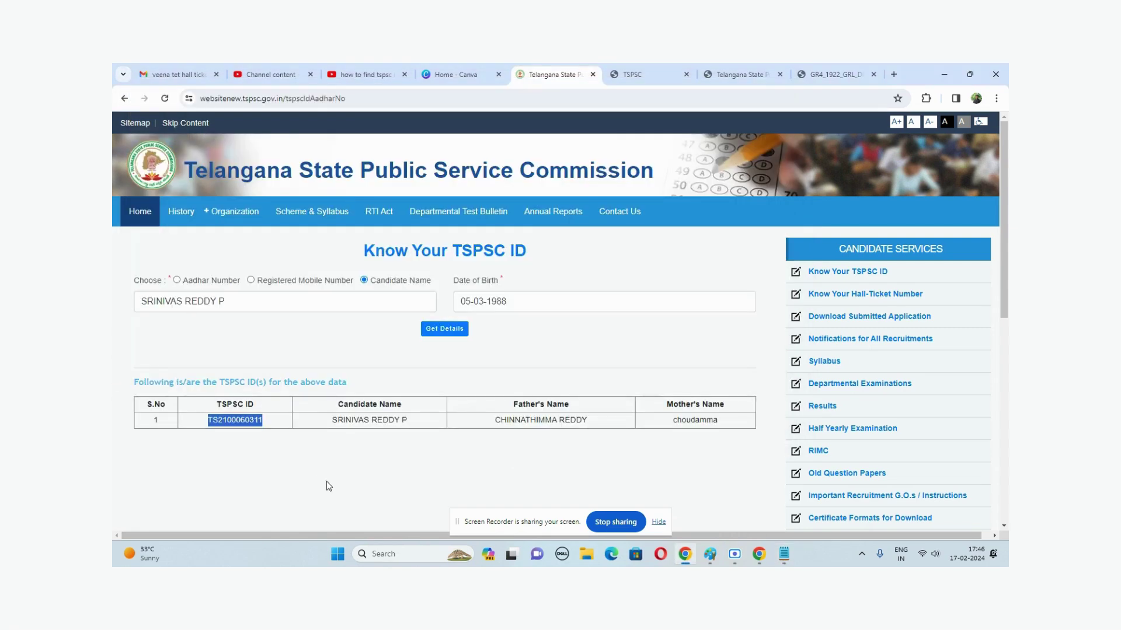
left_click(299, 471)
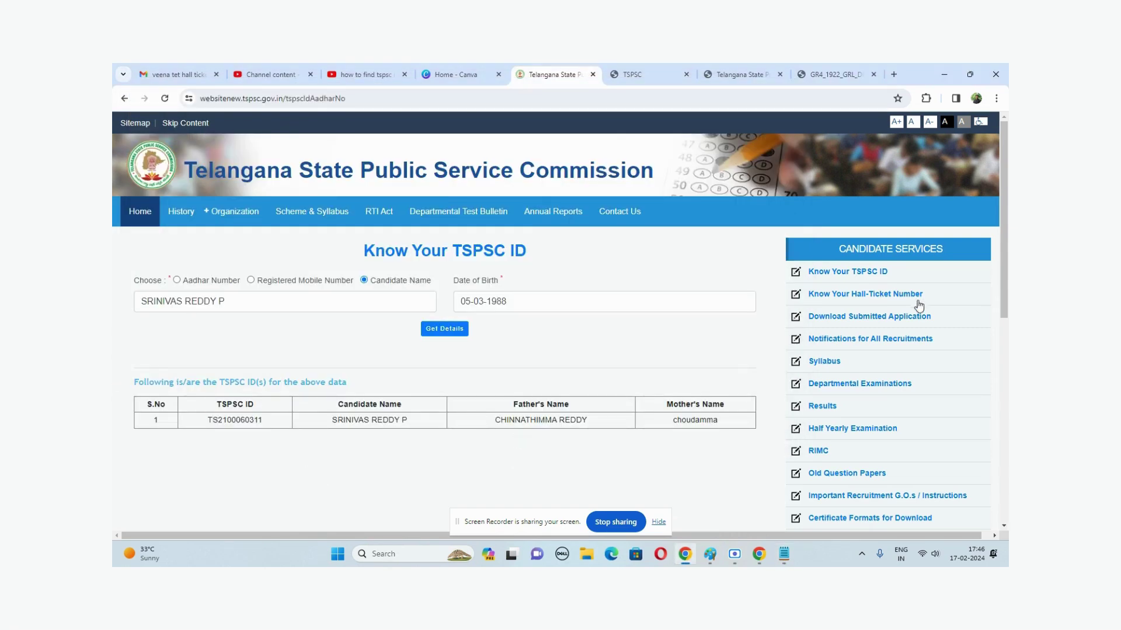
- On Know Your Hall-Ticket Number, choose 19/2022 GROUP-IV SERVICES and paste the TSPSC ID
left_click(870, 296)
left_click(205, 305)
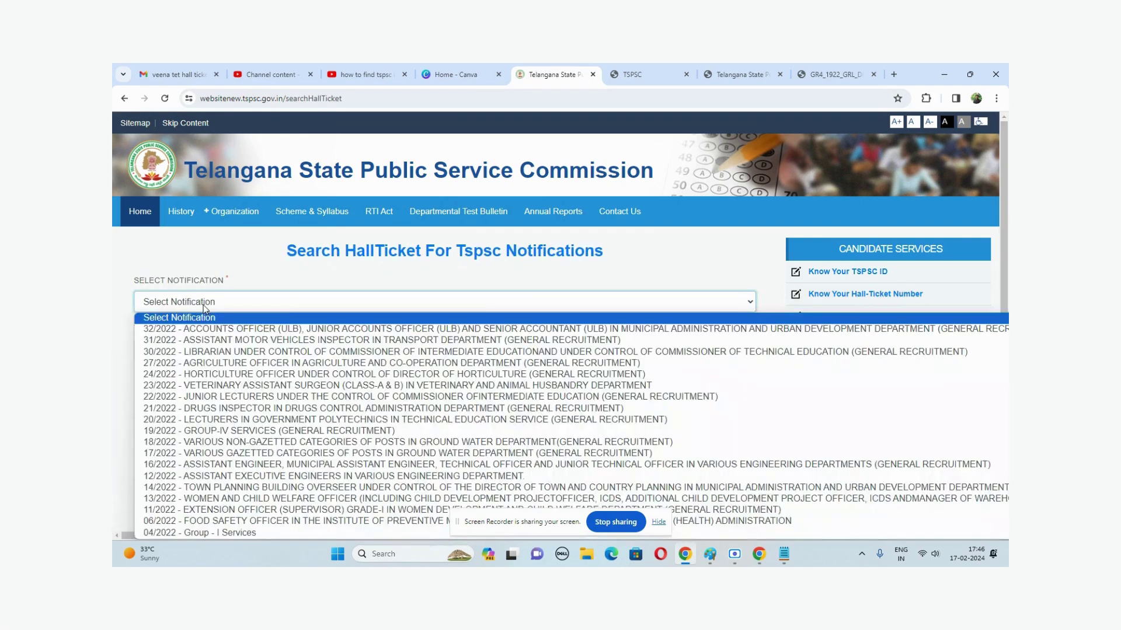
left_click(271, 265)
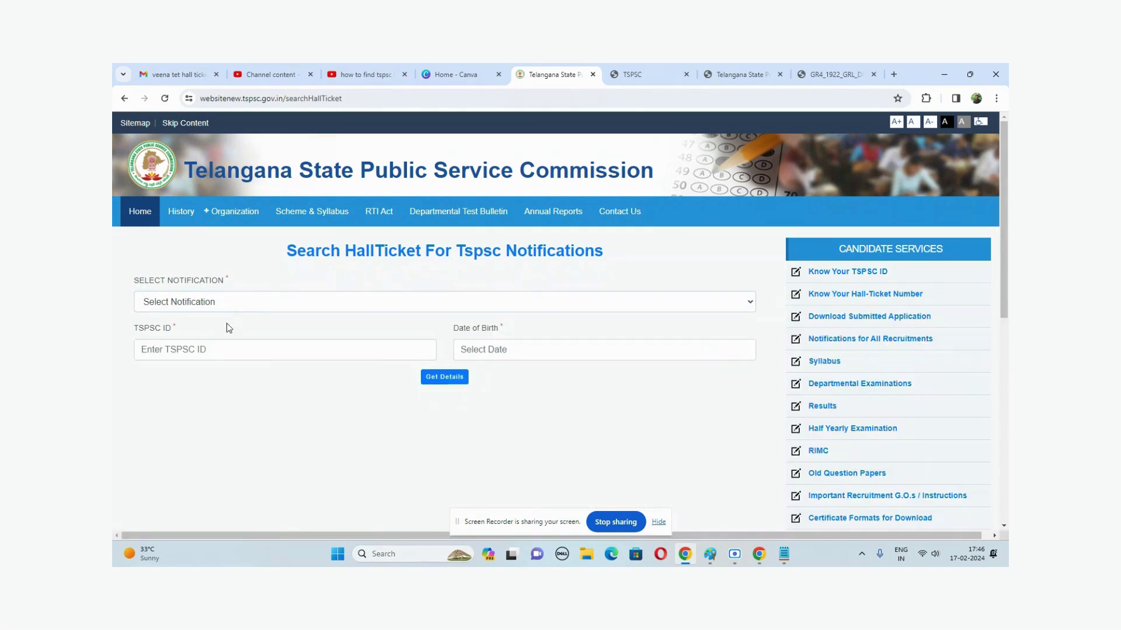
left_click(212, 309)
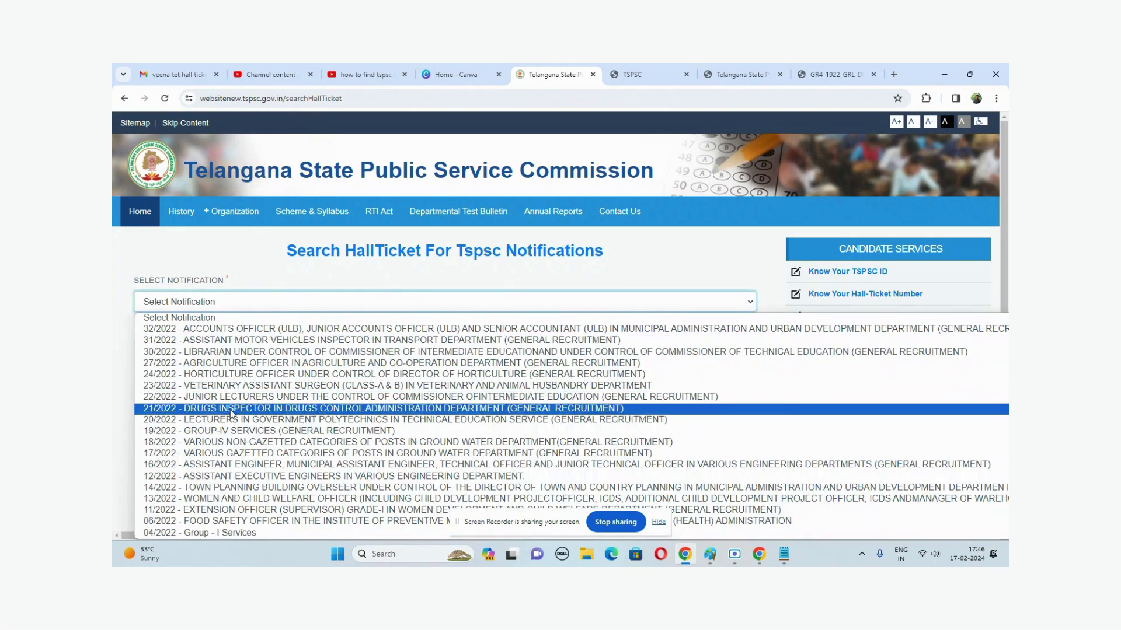
left_click(201, 433)
left_click(199, 354)
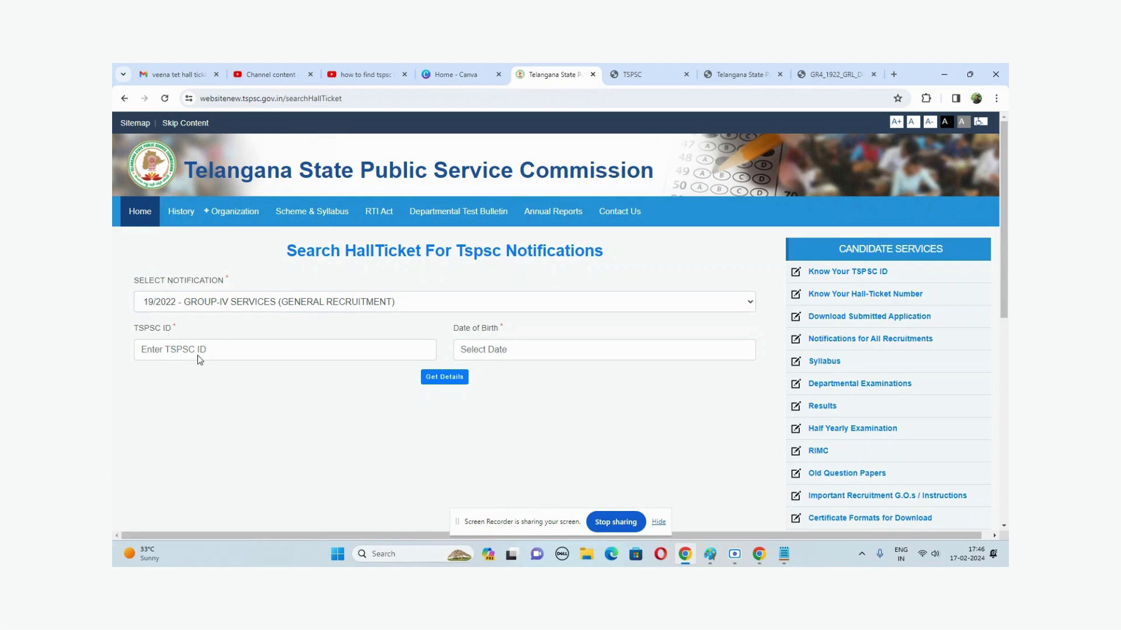
key("ctrl+v")
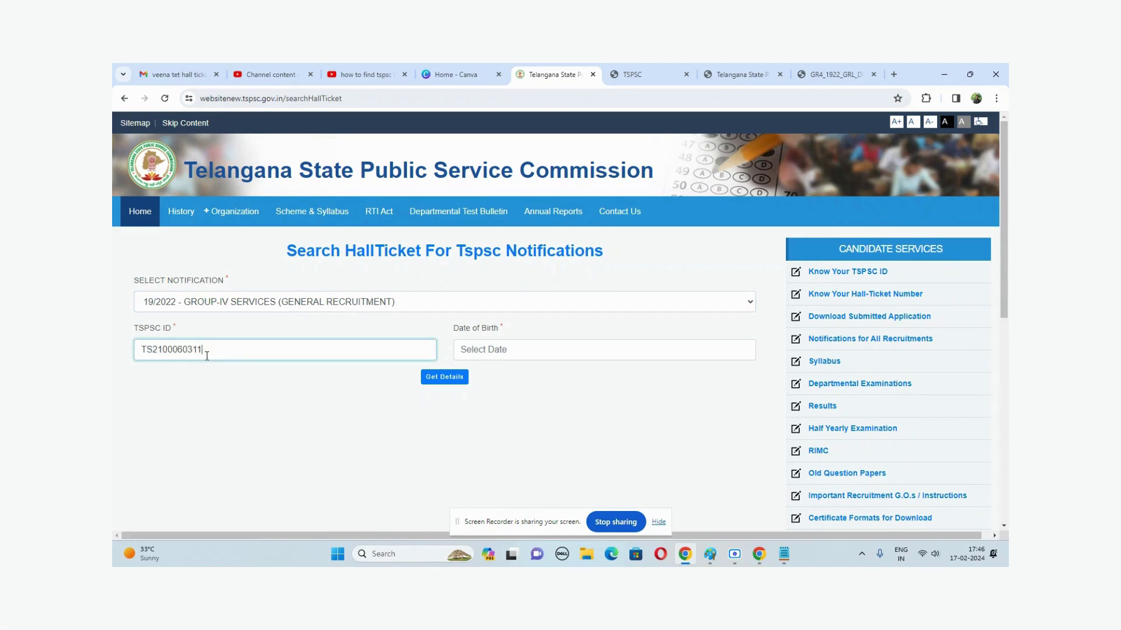
left_click(531, 353)
left_click(520, 374)
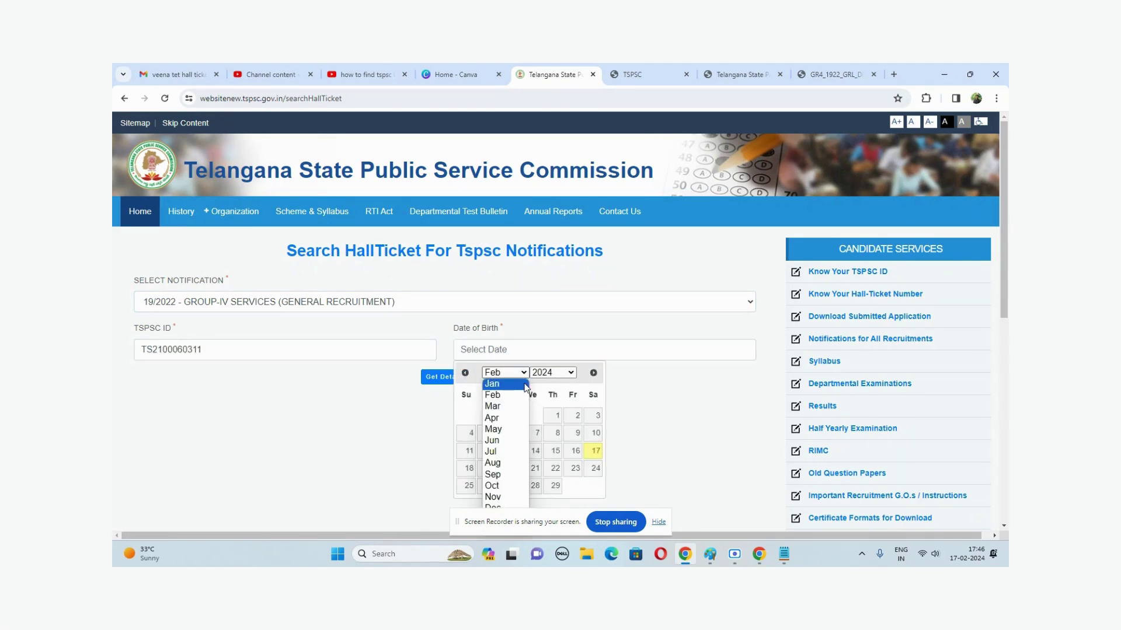
left_click(511, 407)
left_click(552, 372)
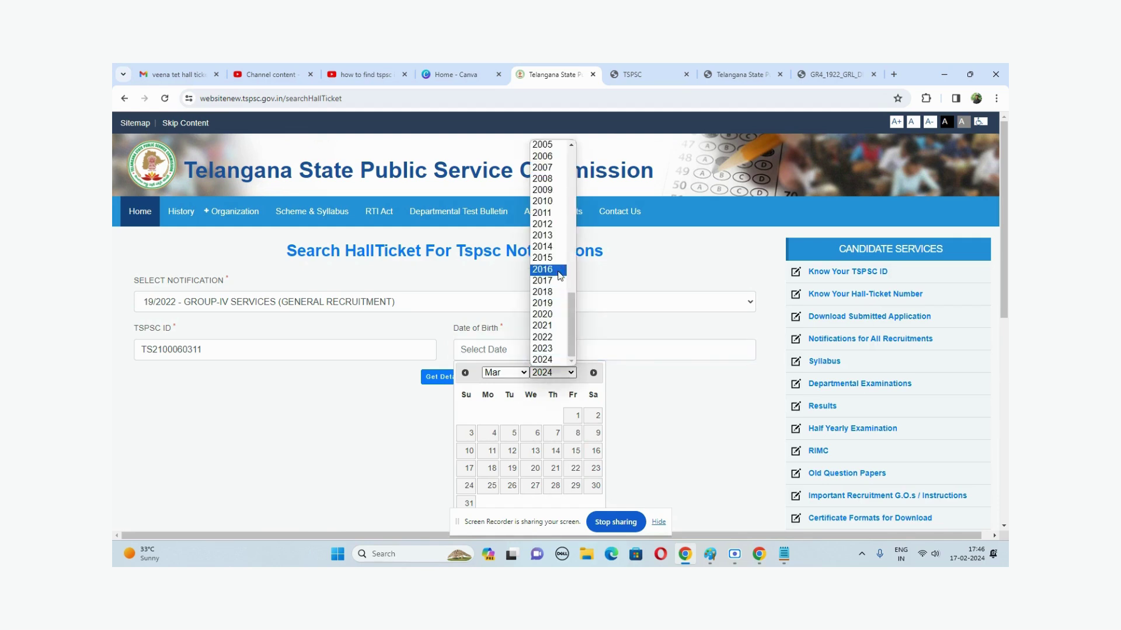
key("Home")
scroll(560, 276, "down", 3)
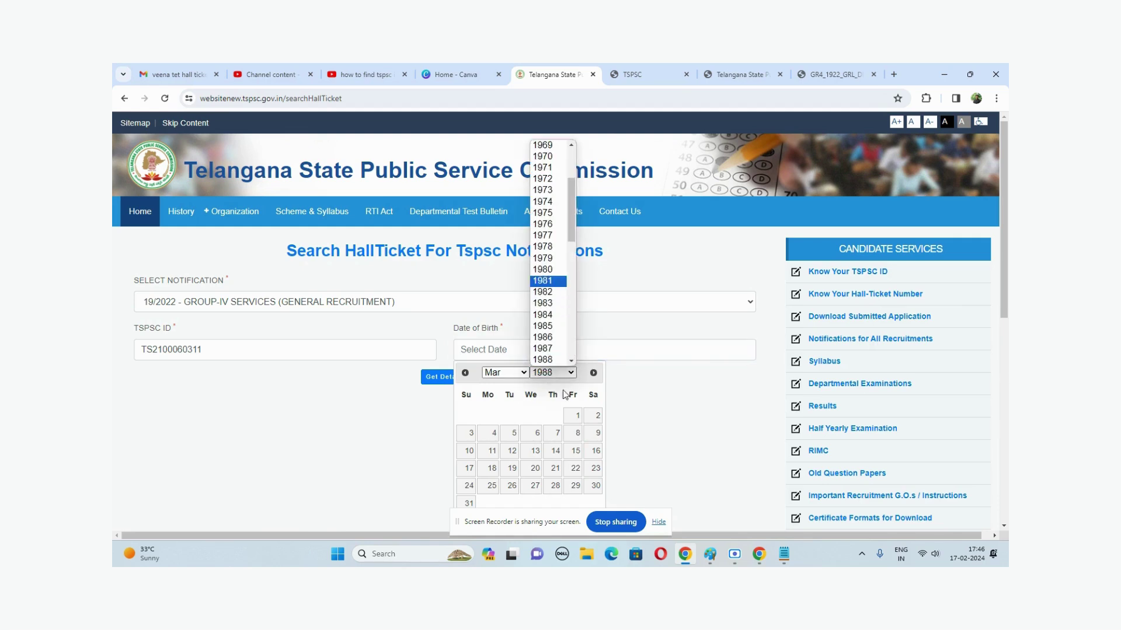
left_click(553, 349)
left_click(554, 373)
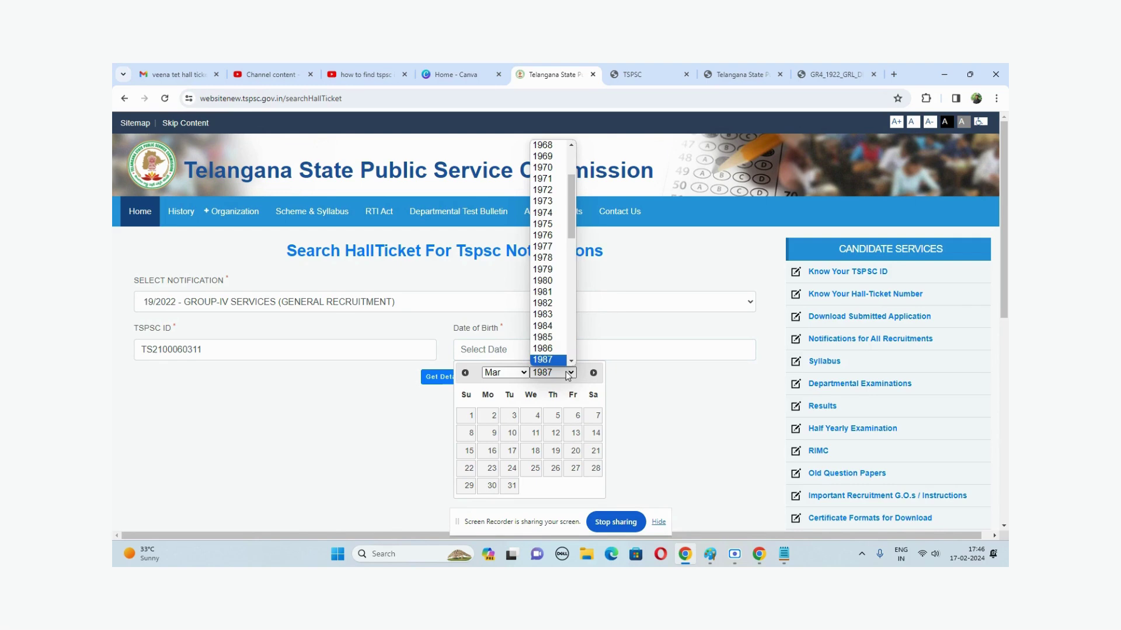
scroll(548, 257, "down", 3)
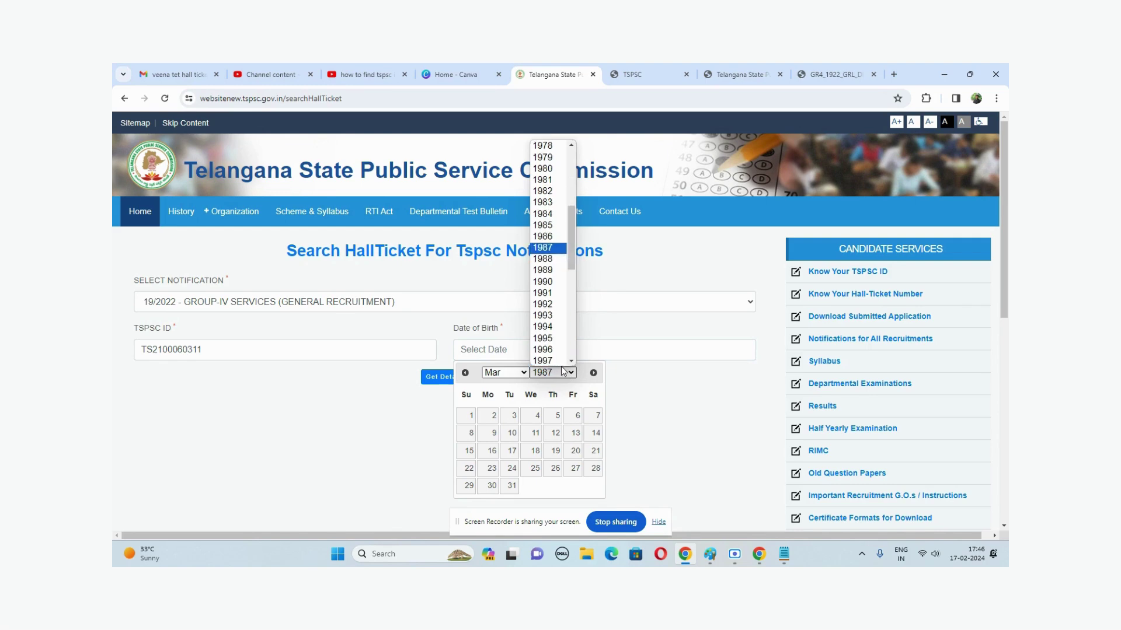
left_click(549, 267)
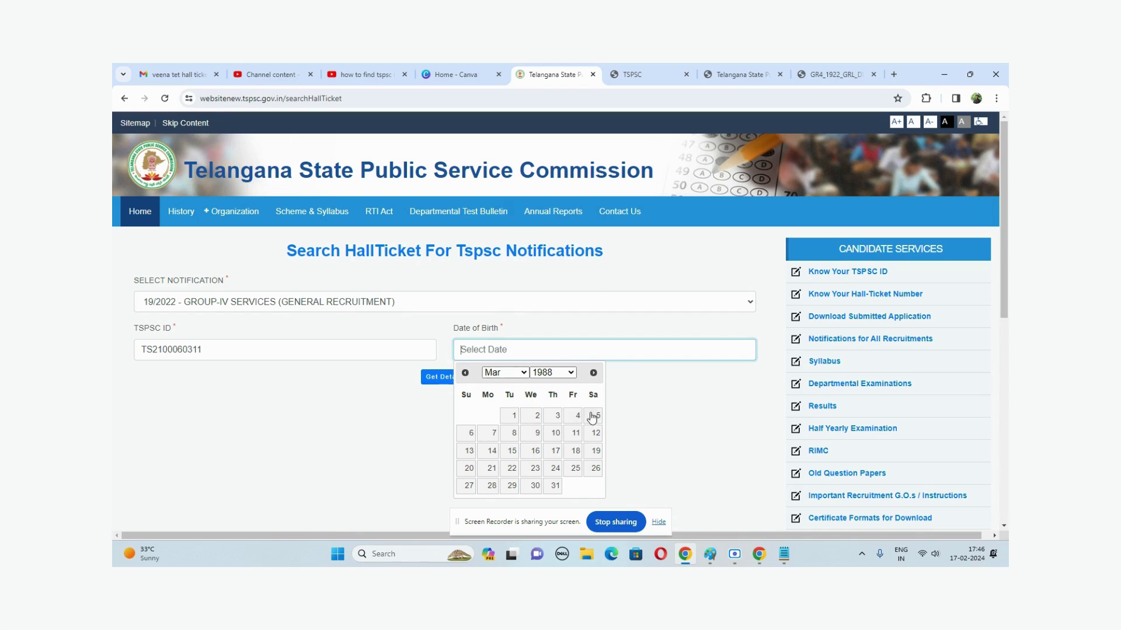
left_click(592, 416)
left_click(435, 379)
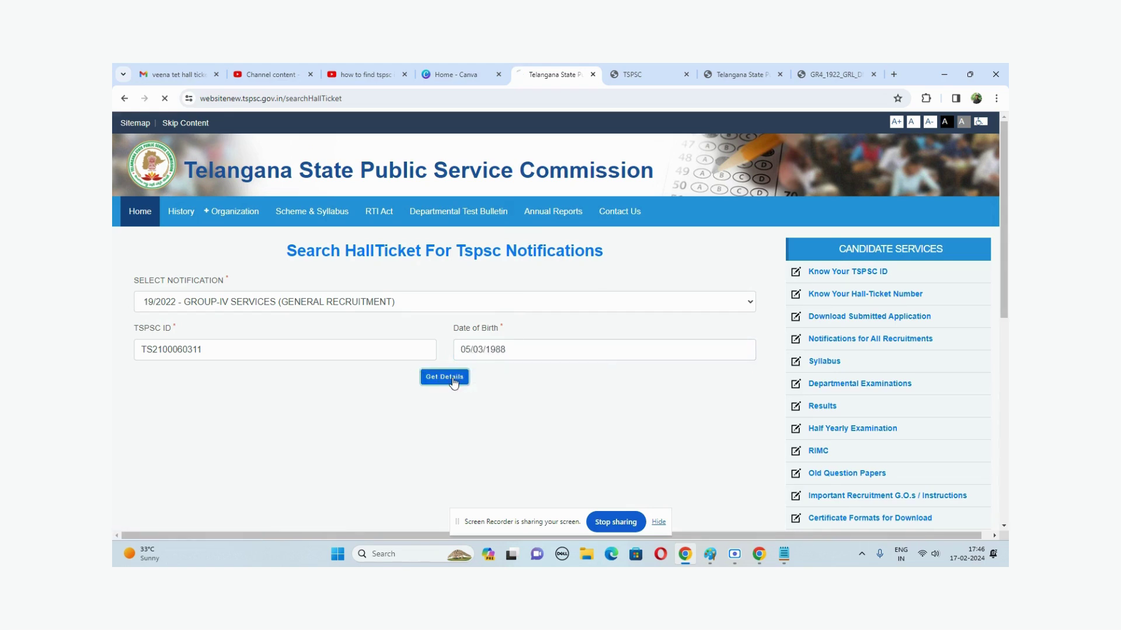
scroll(464, 364, "down", 1)
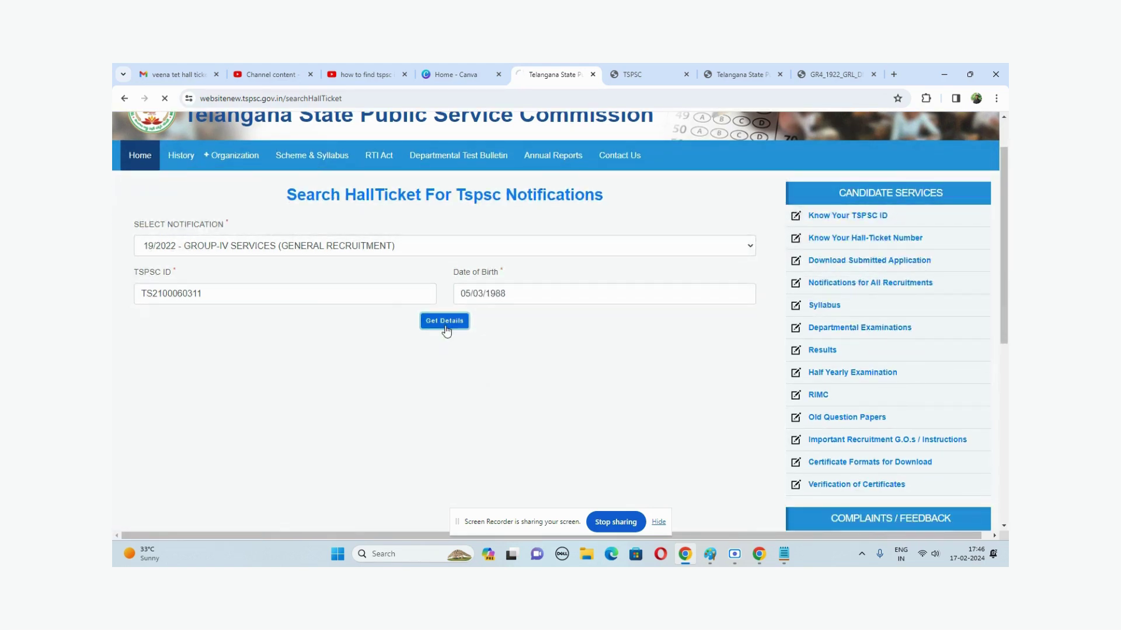
left_click(255, 296)
key("Tab")
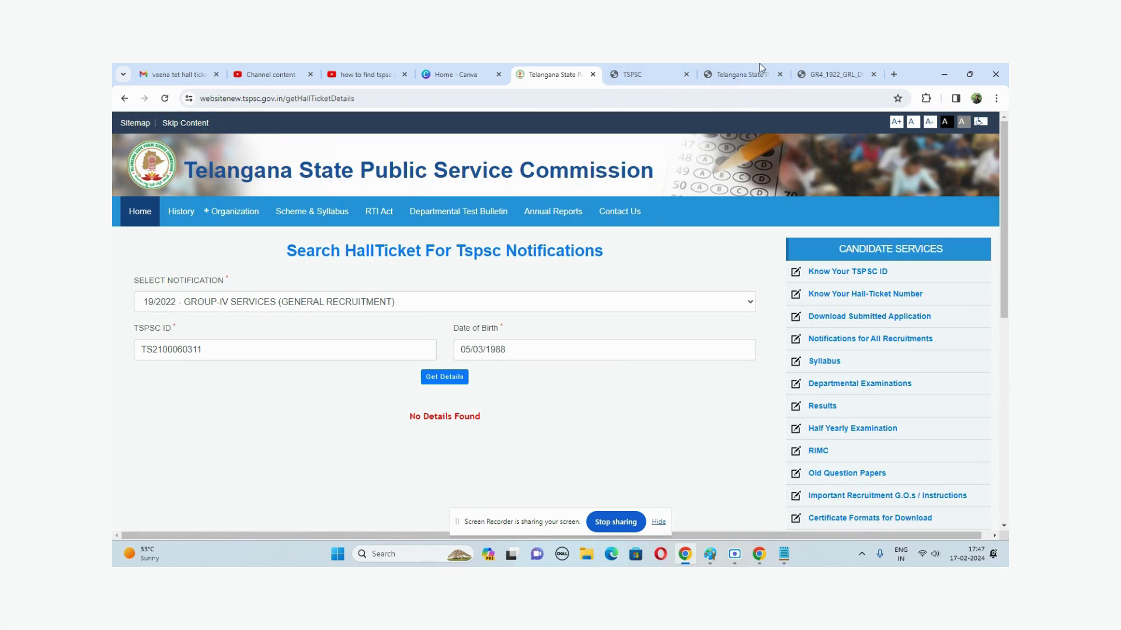
left_click(944, 74)
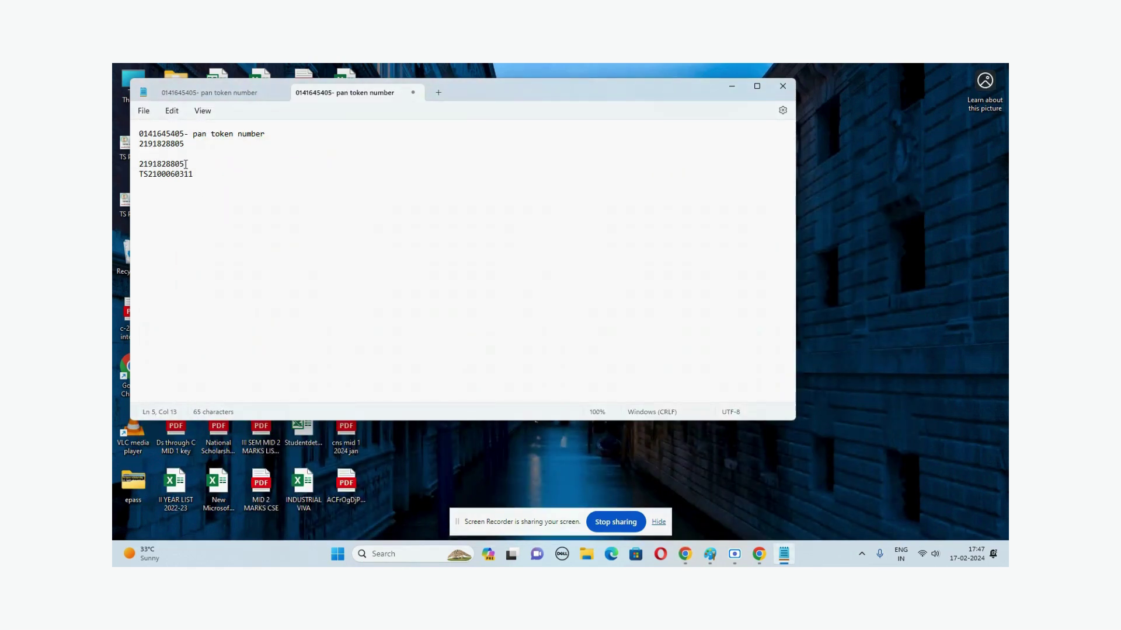
left_click_drag(189, 163, 138, 163)
left_click(227, 197)
key("alt+Tab")
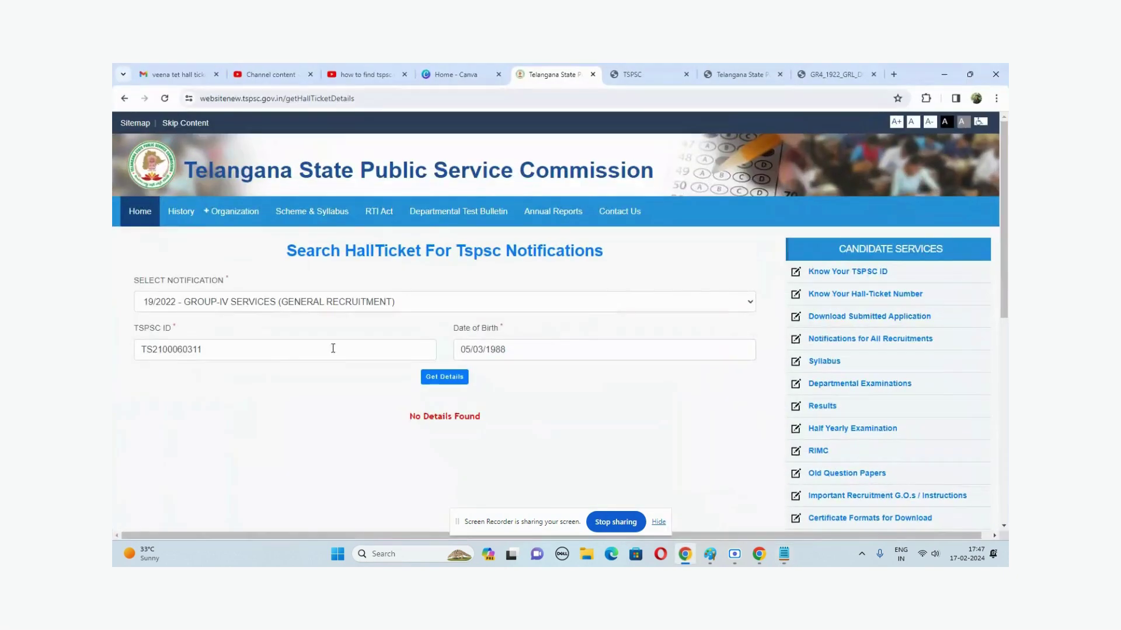
- Open Know Your TSPSC ID, choose Registered Mobile Number and enter the candidate's mobile number
left_click(856, 275)
left_click(314, 299)
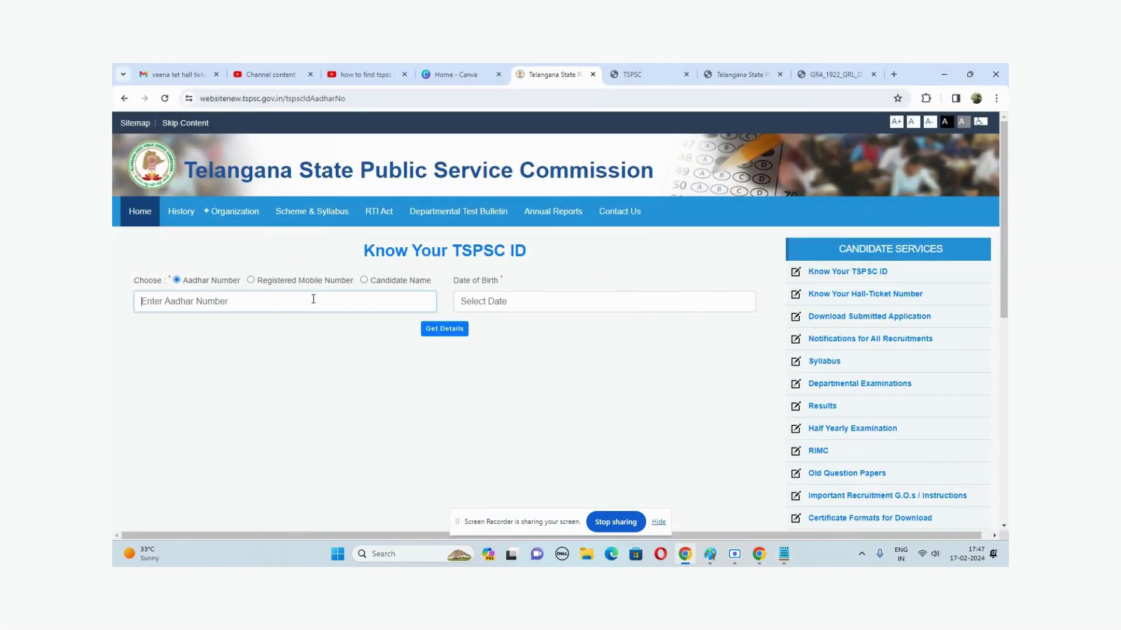
left_click(251, 280)
left_click(250, 296)
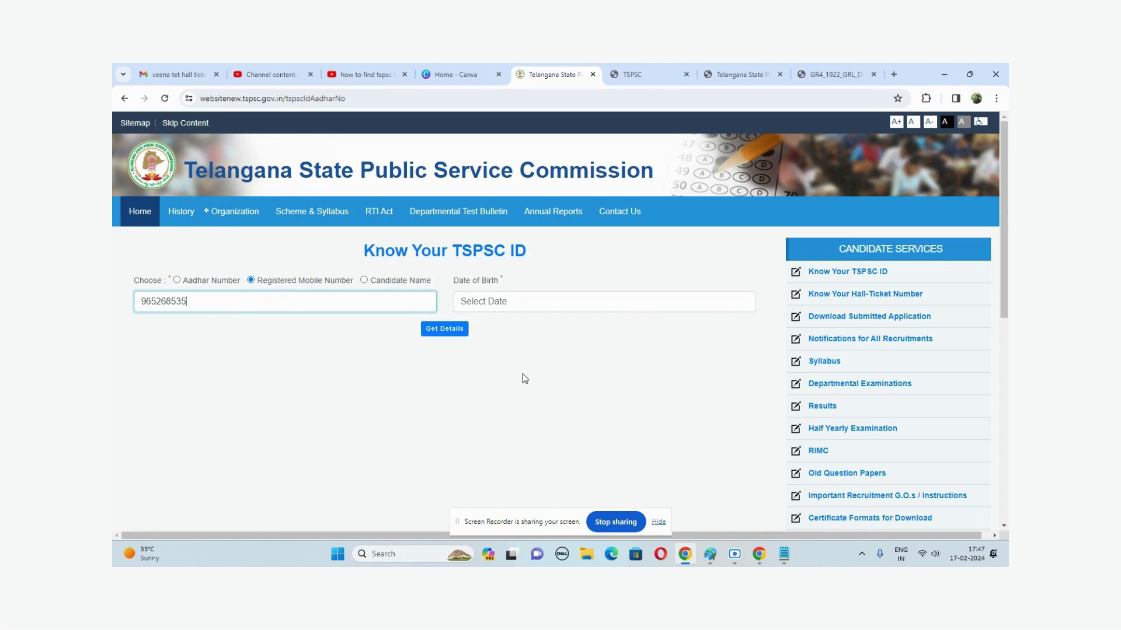
key("Tab")
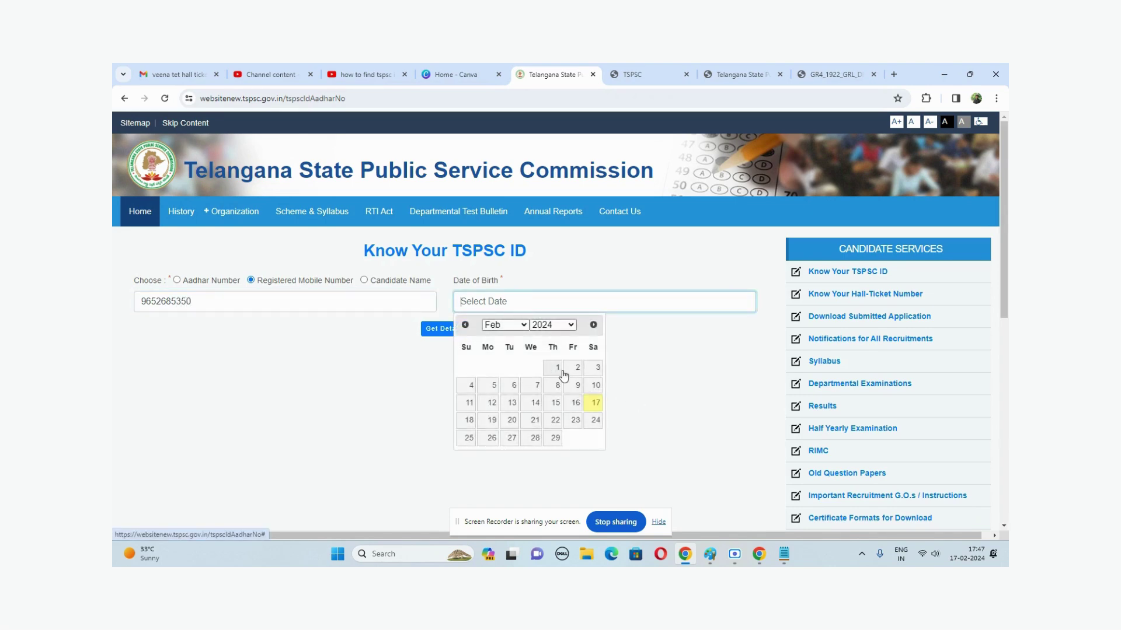
left_click(505, 324)
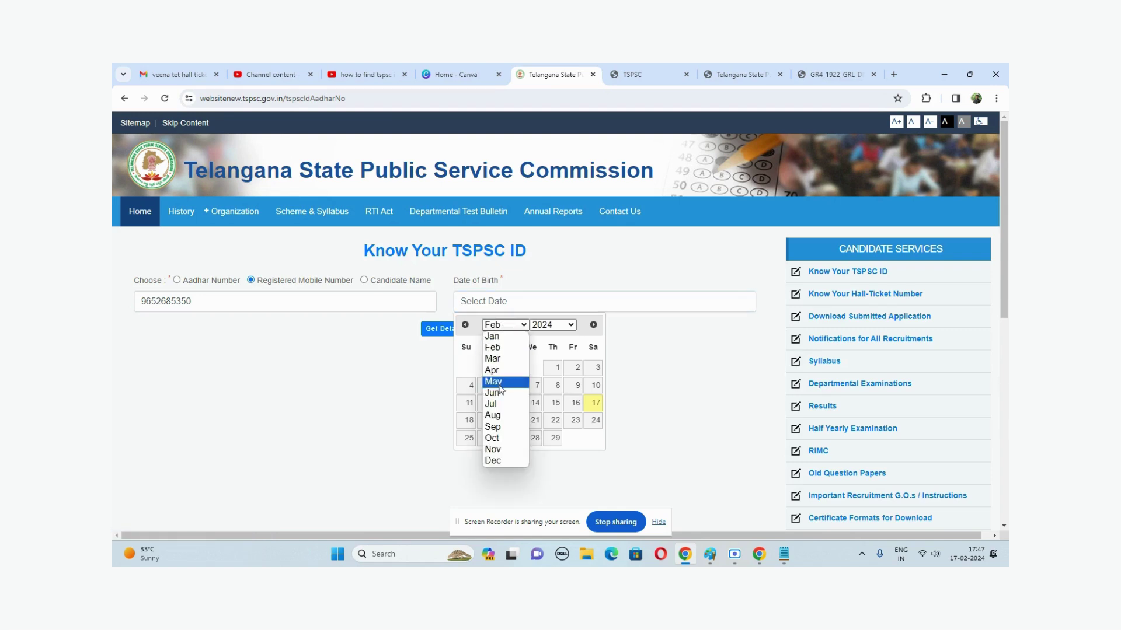
left_click(493, 415)
left_click(552, 325)
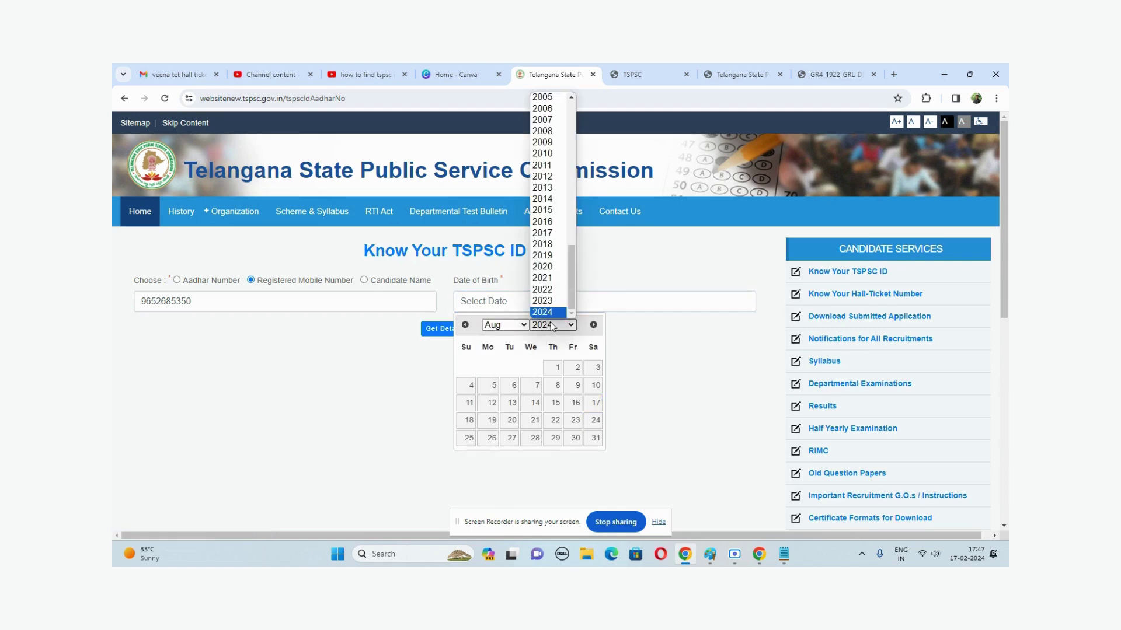
type("1988")
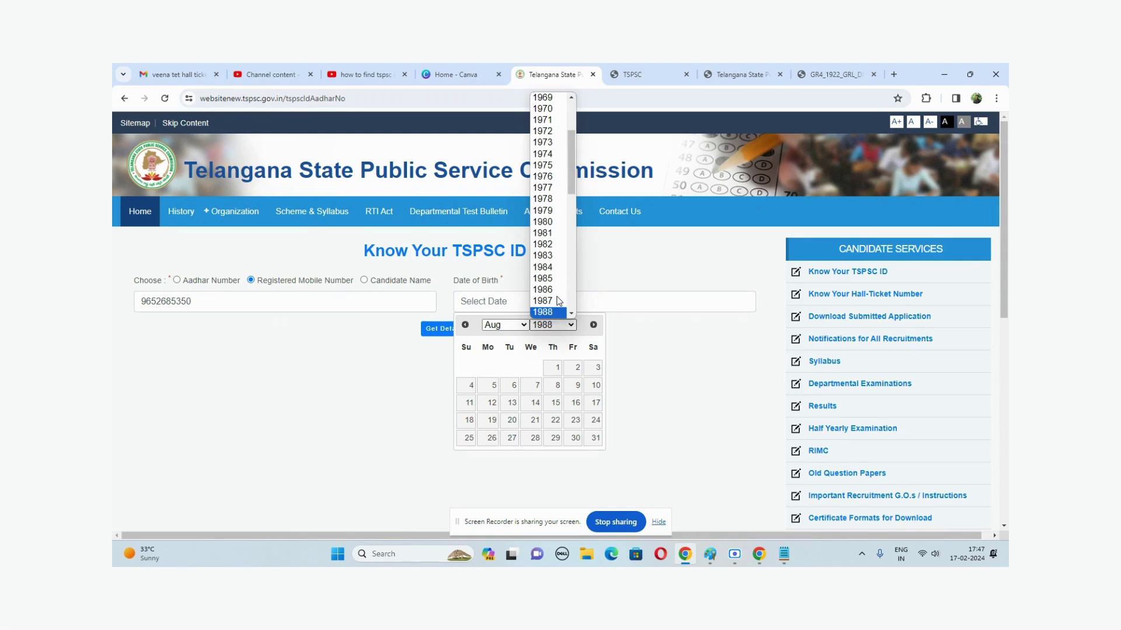
left_click(548, 312)
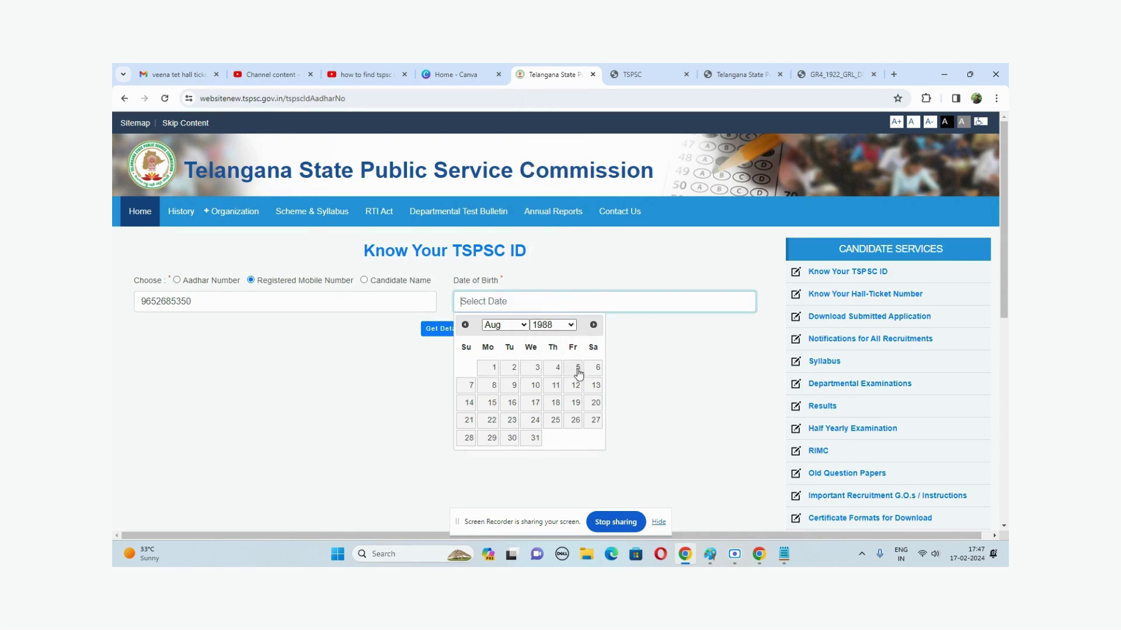
left_click(535, 386)
left_click(444, 329)
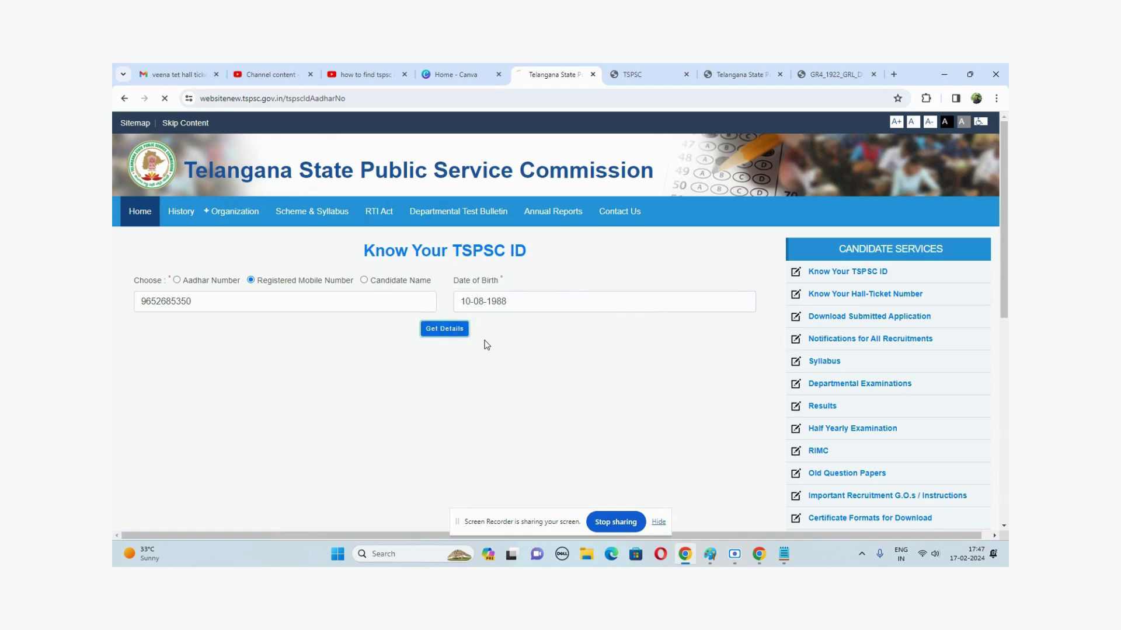
left_click(447, 326)
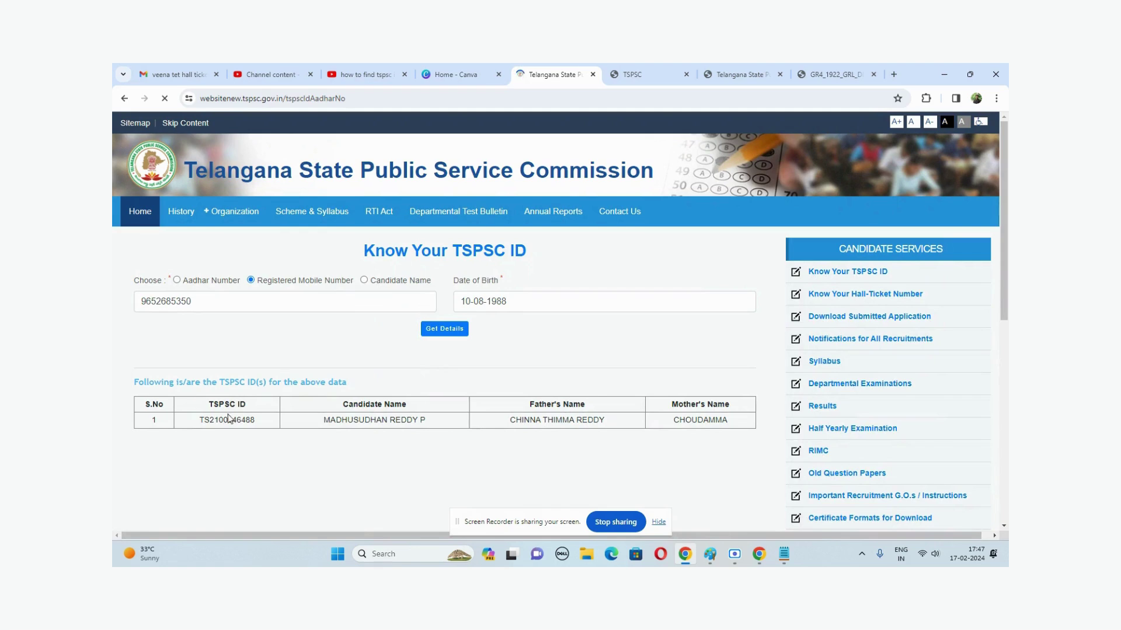
- Copy the TSPSC ID from the results table into Notepad, then return to the TSPSC website
double_click(222, 418)
key("ctrl+c")
key("alt+Tab")
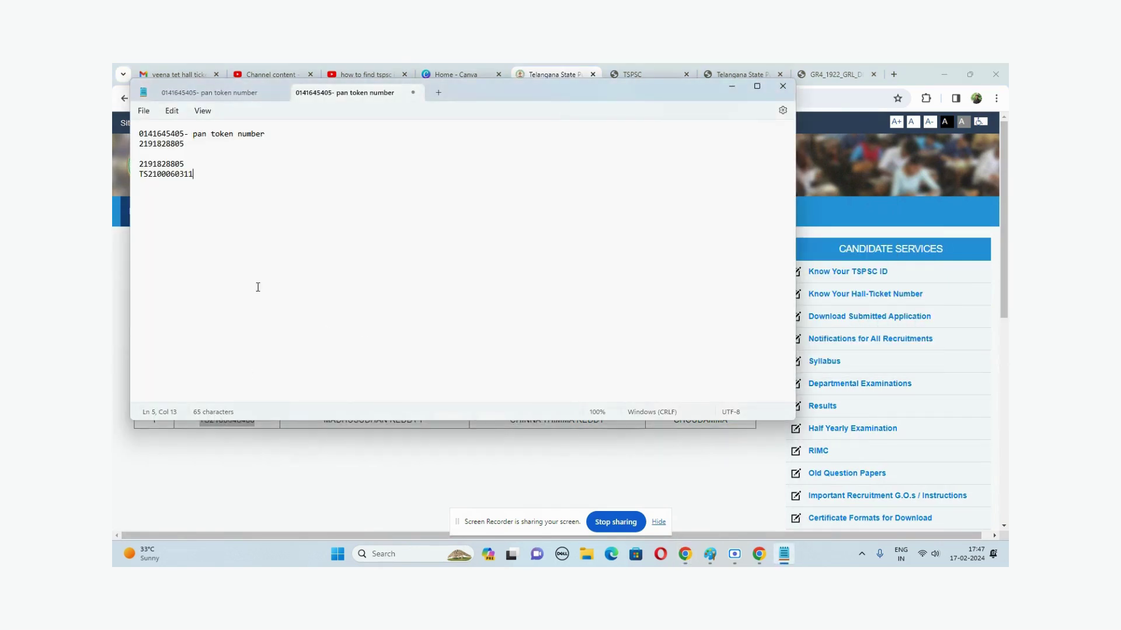
key("ctrl+v")
key("alt+Tab")
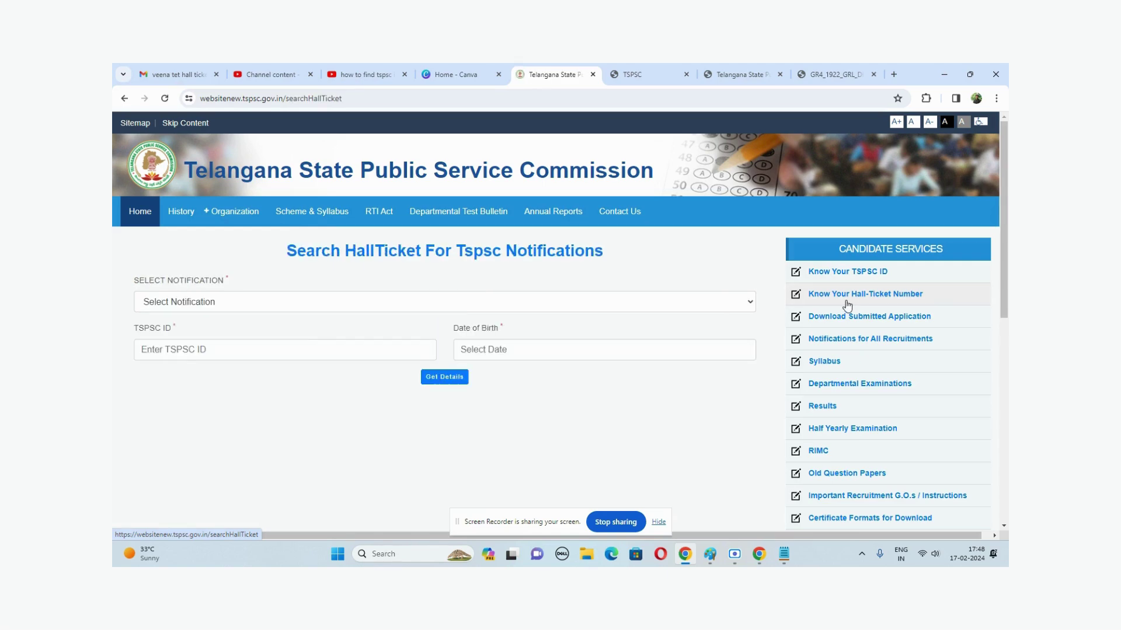
- Choose the 19/2022 Group-IV Services notification and paste the retrieved TSPSC ID
left_click(185, 309)
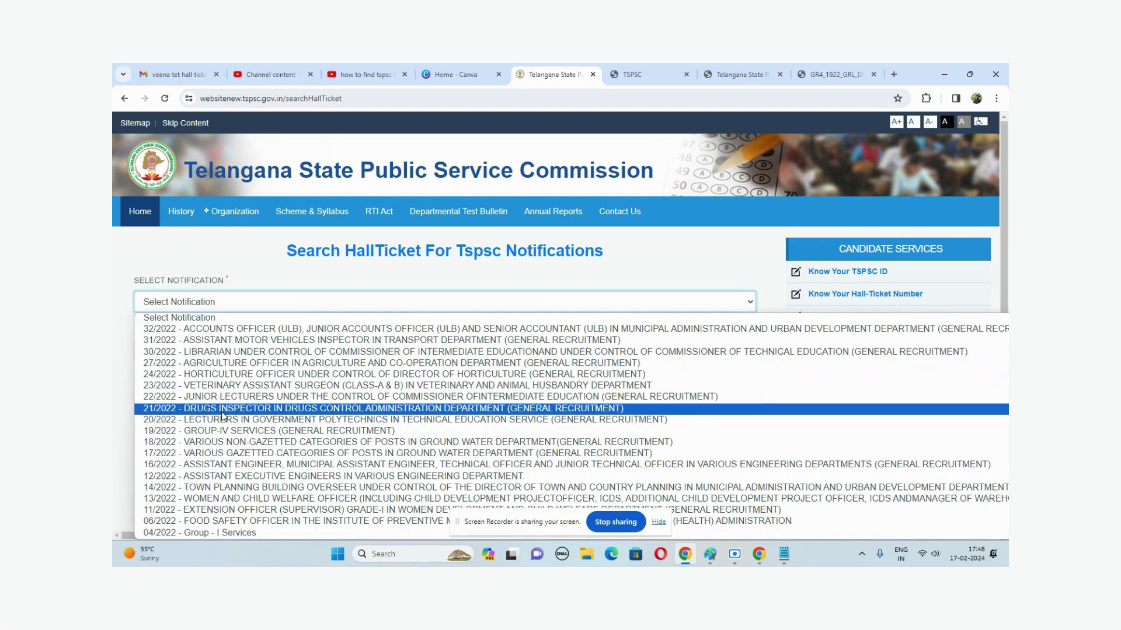
left_click(225, 431)
left_click(199, 357)
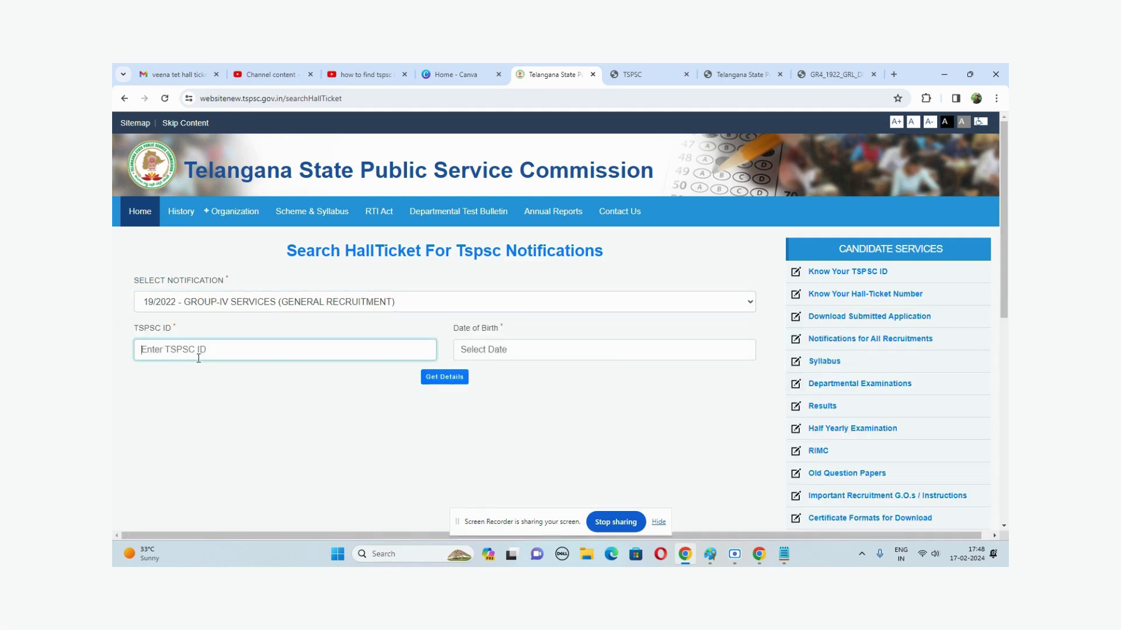
key("ctrl+v")
key("Tab")
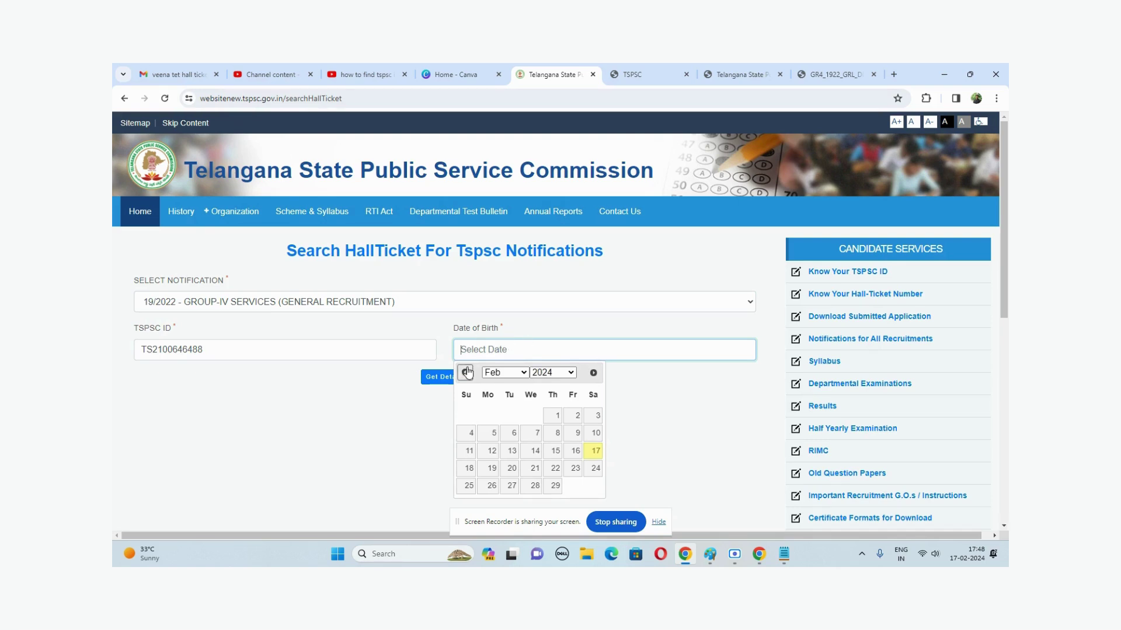
left_click(506, 374)
left_click(493, 462)
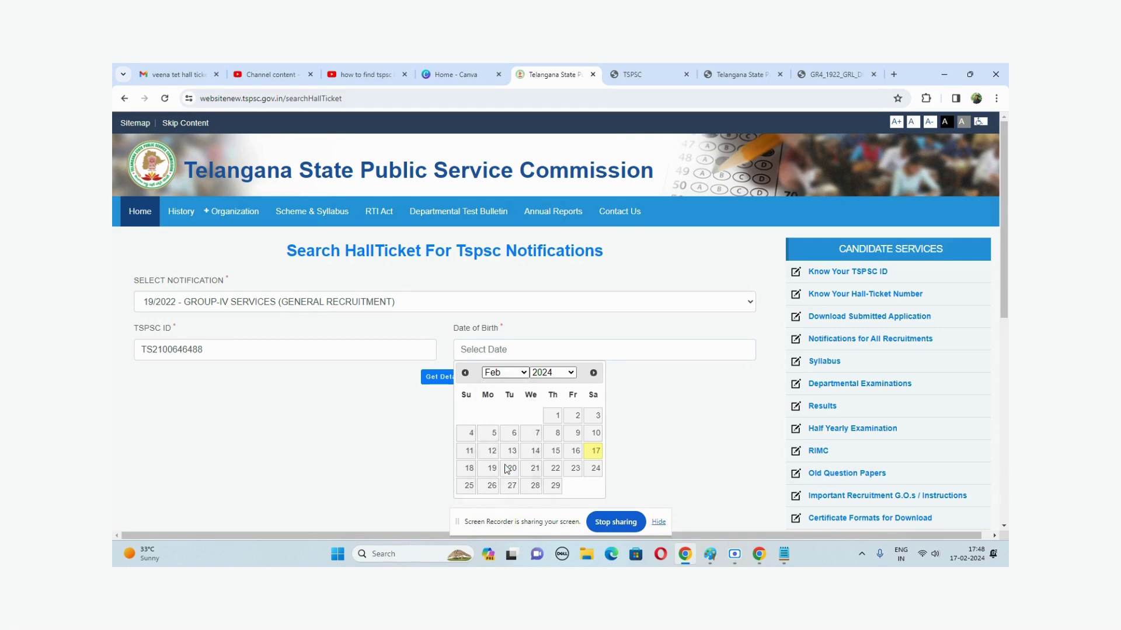
left_click(557, 373)
type("1988")
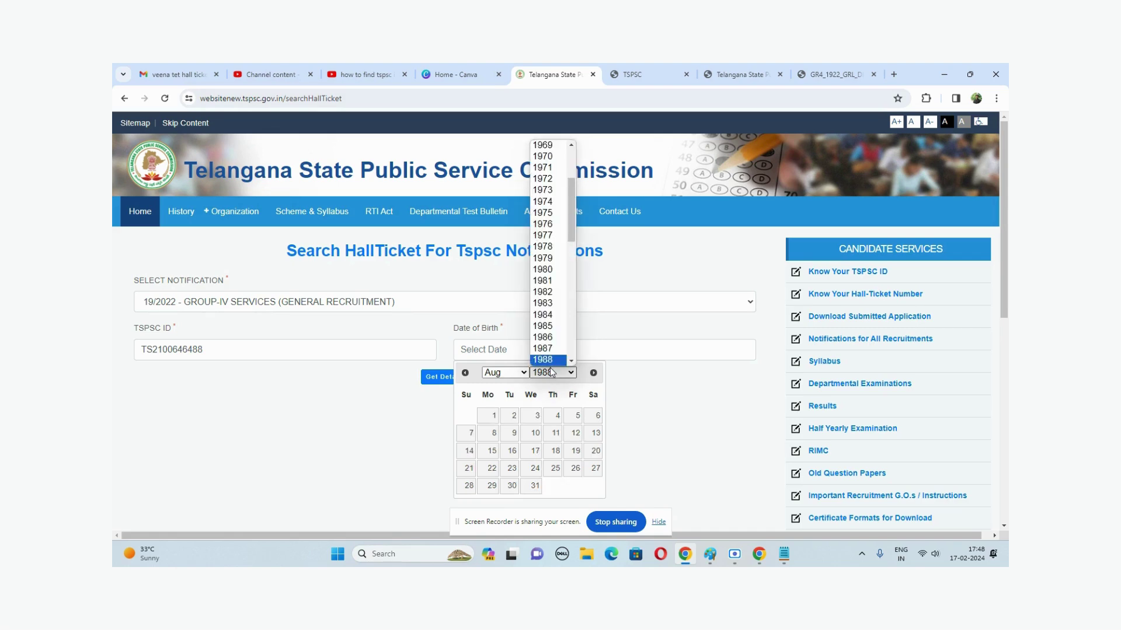
left_click(543, 349)
left_click(552, 373)
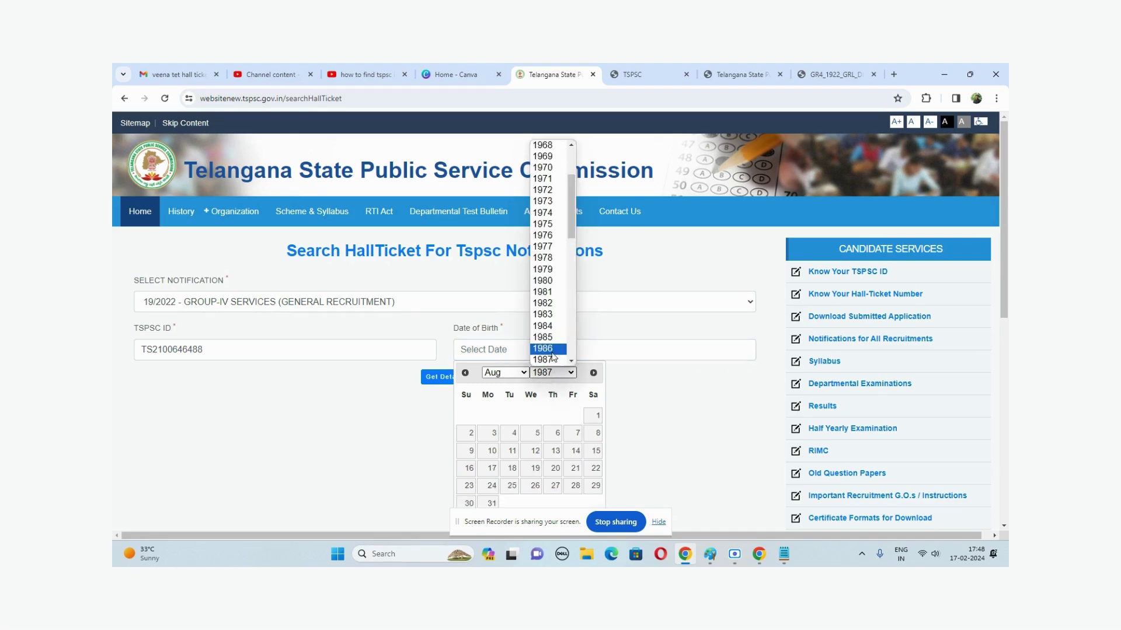
scroll(552, 374, "down", 1)
left_click(552, 318)
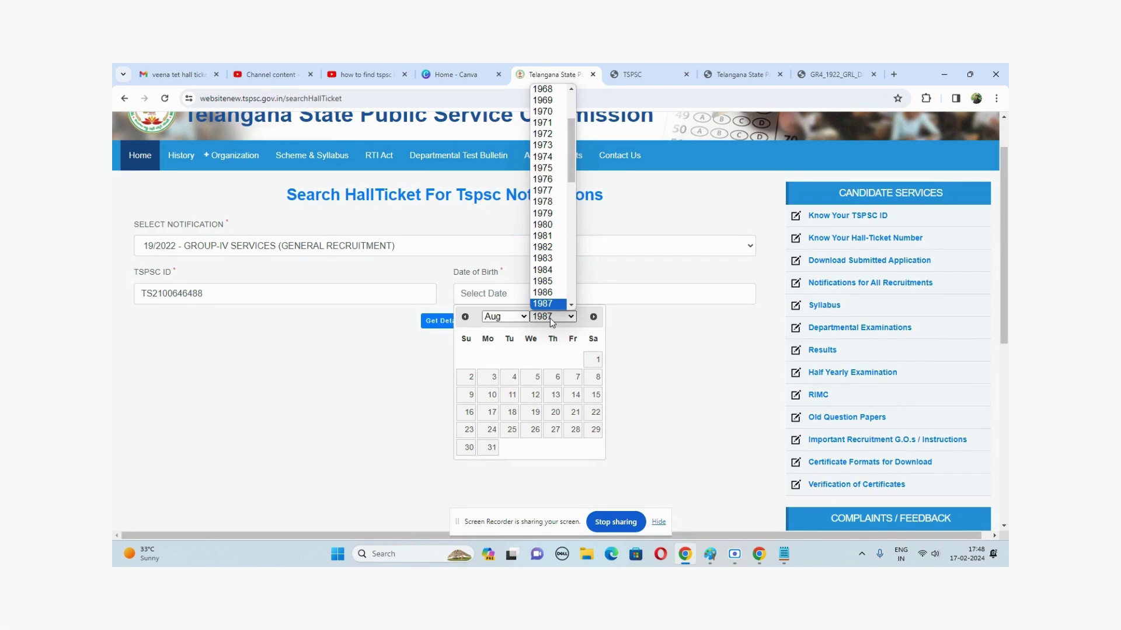
key("Down")
key("Return")
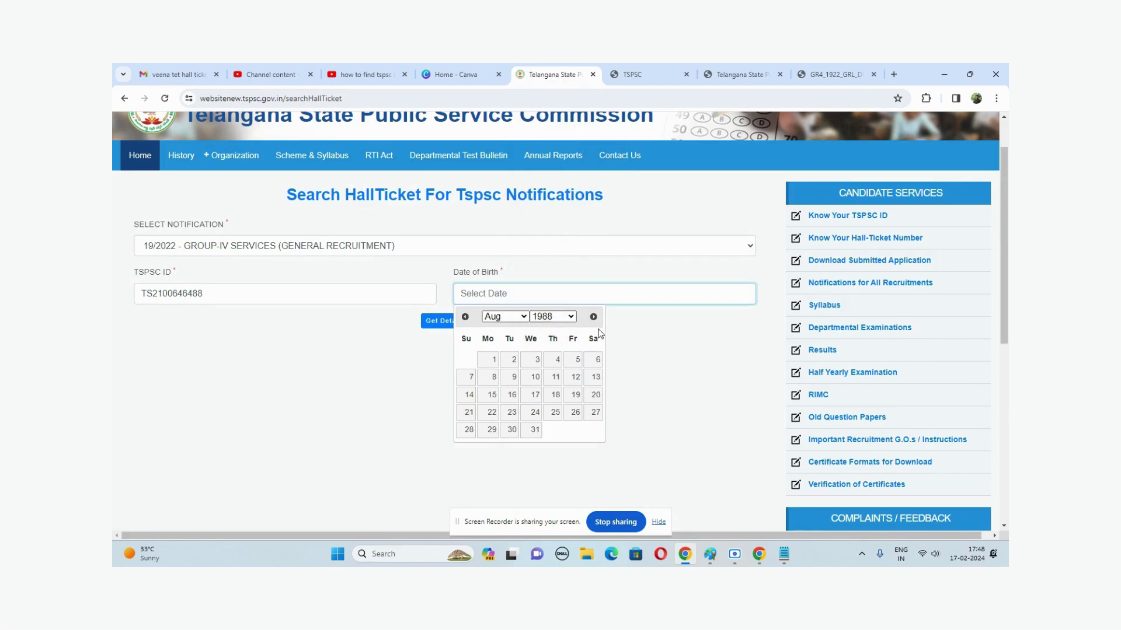
left_click(535, 379)
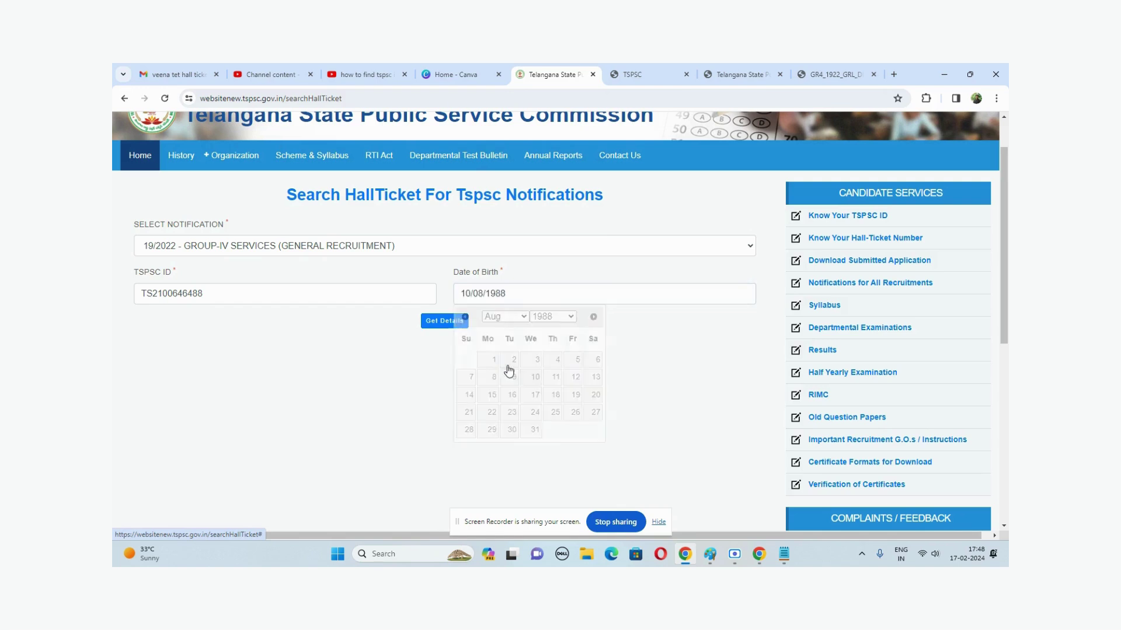
- Fetch the Hall Ticket Details and select the hall ticket number in the results
left_click(451, 323)
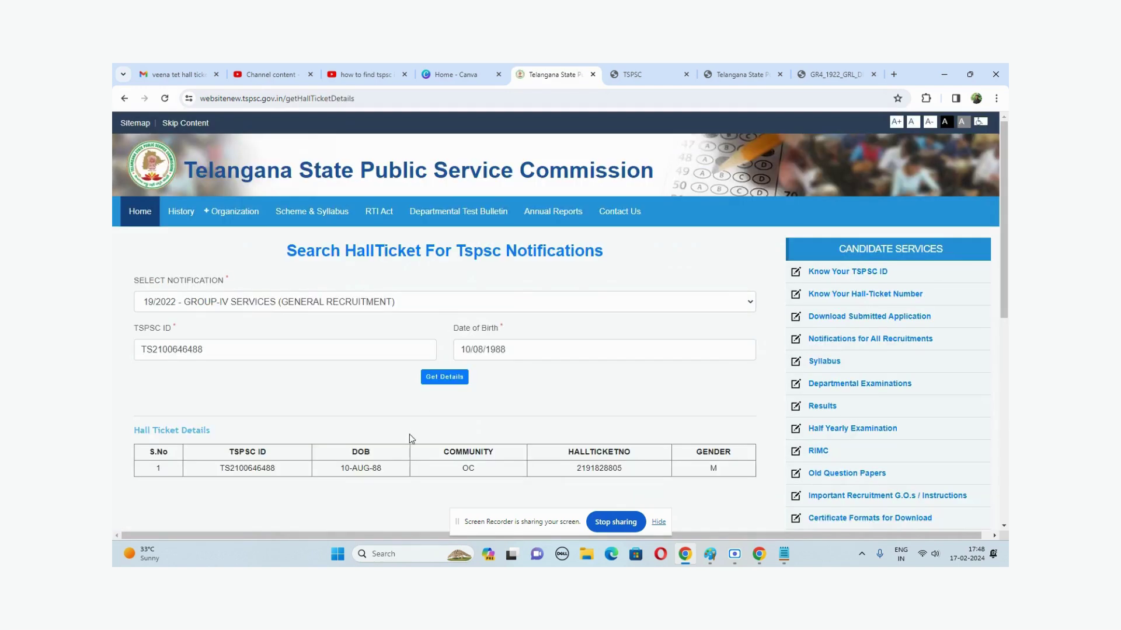
scroll(409, 435, "down", 2)
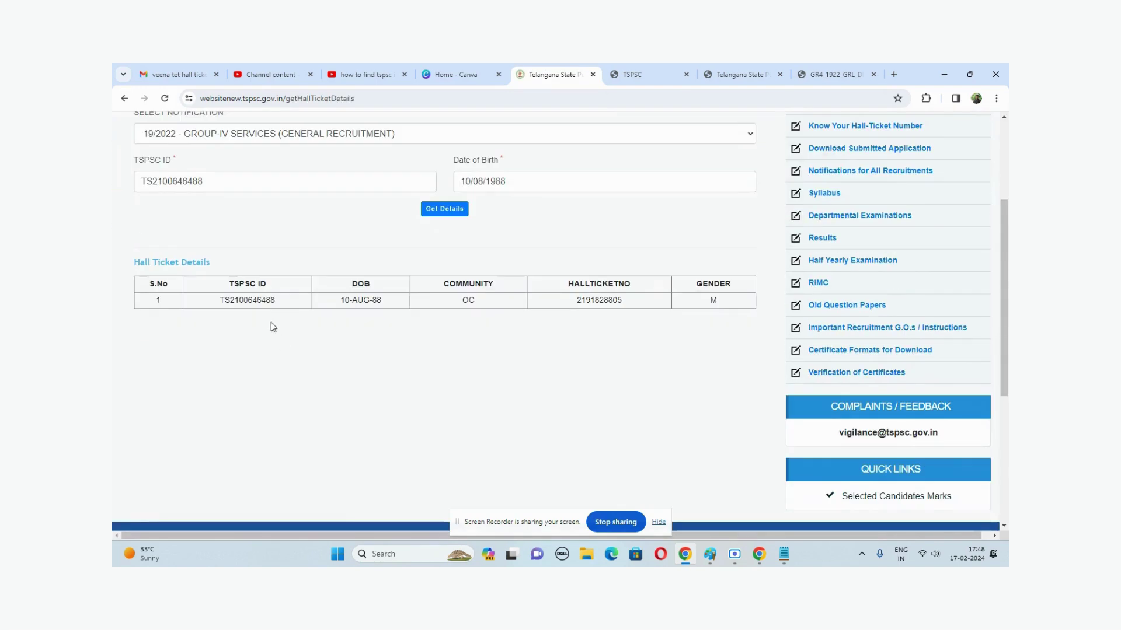
double_click(591, 299)
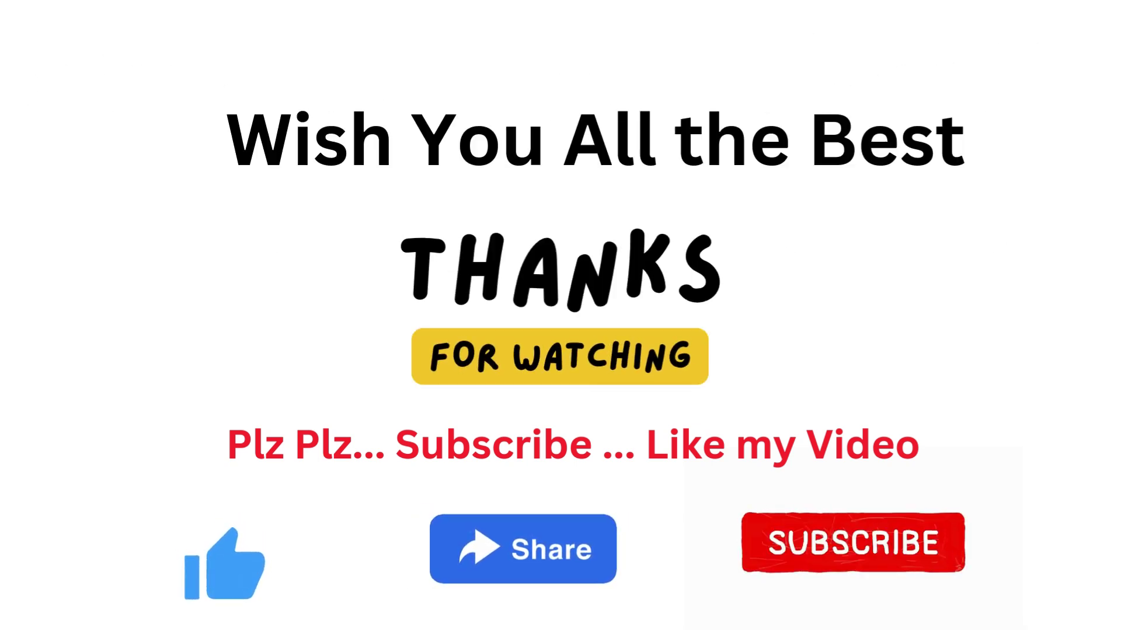